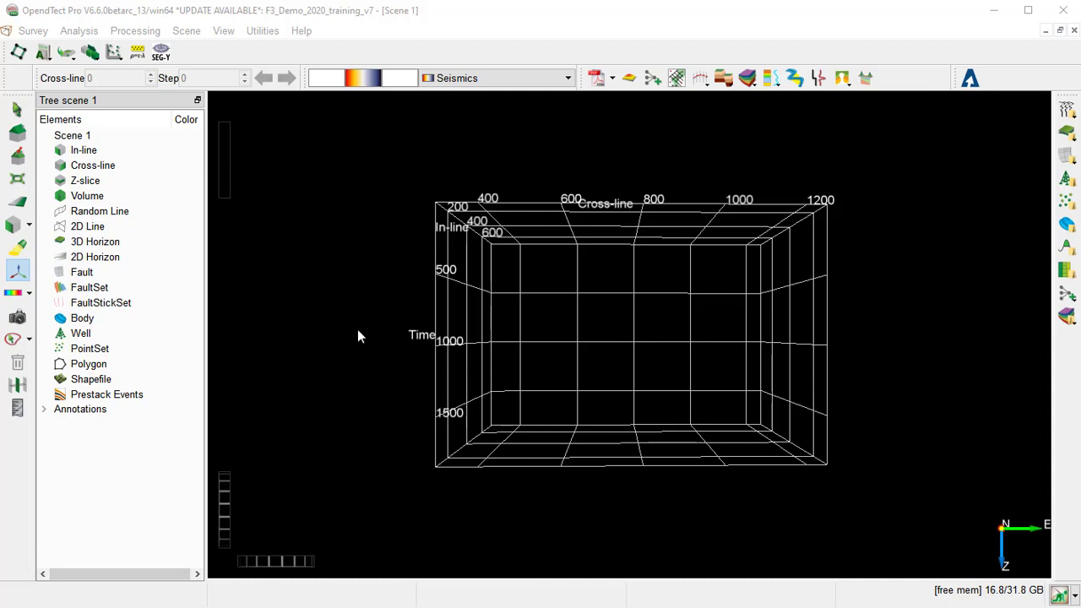
Step: Load the stored Demo 6 --> FS8 horizon into the 3D scene, coloured by Z values
{"action": "right_click", "coordinate": [114, 243]}
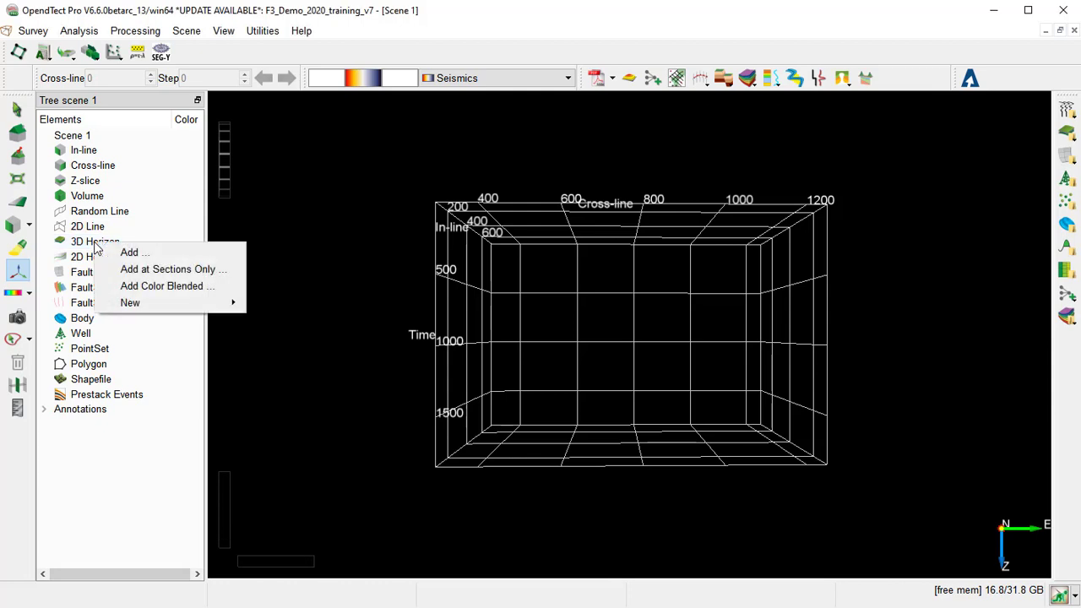
{"action": "left_click", "coordinate": [125, 256]}
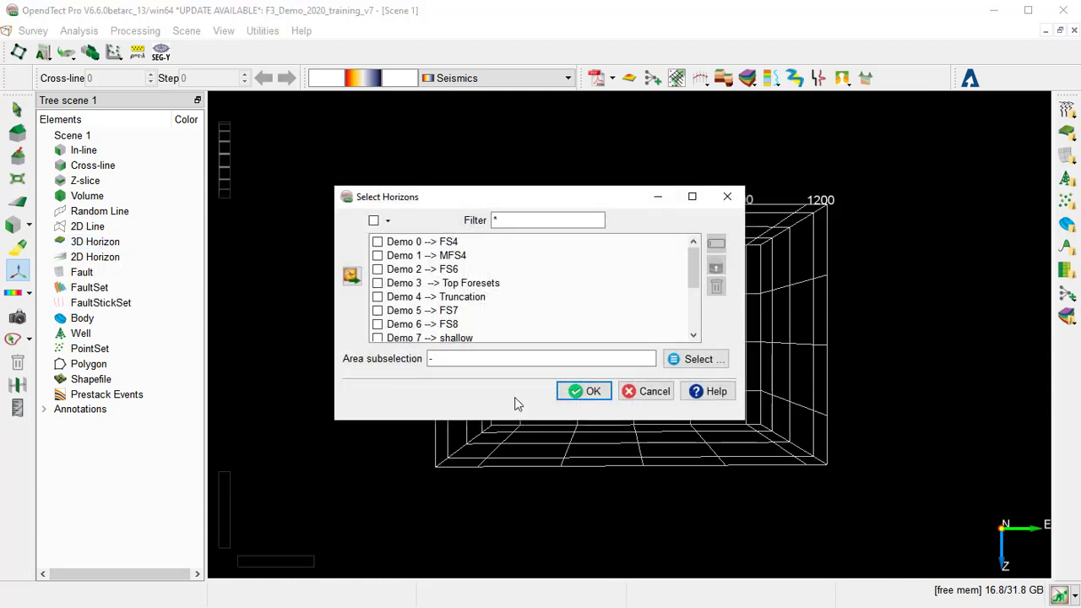
{"action": "scroll", "coordinate": [384, 296], "scroll_direction": "down", "scroll_amount": 1}
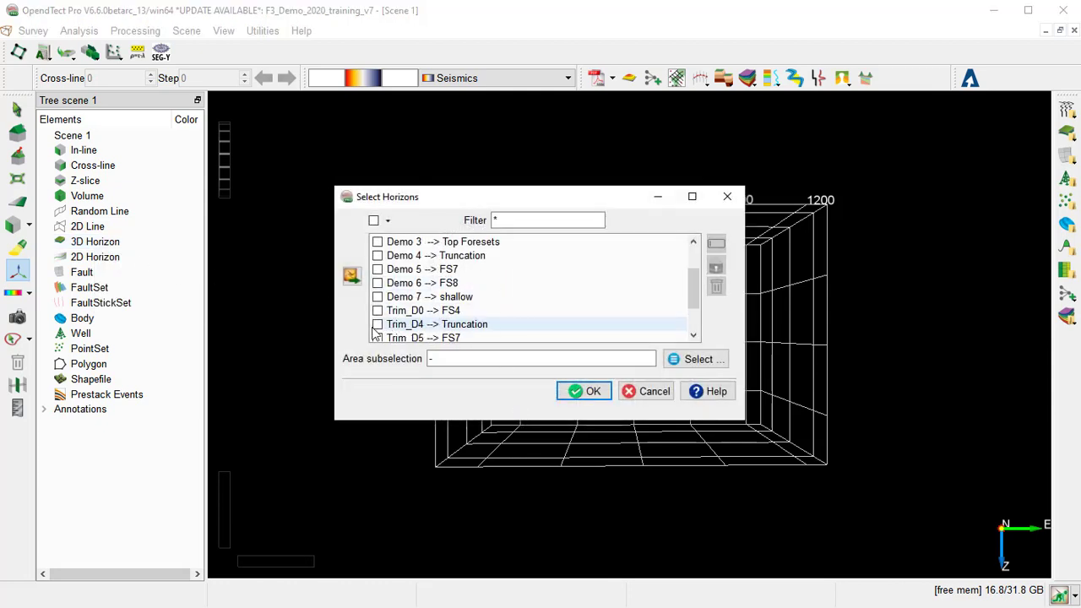
{"action": "left_click", "coordinate": [377, 283]}
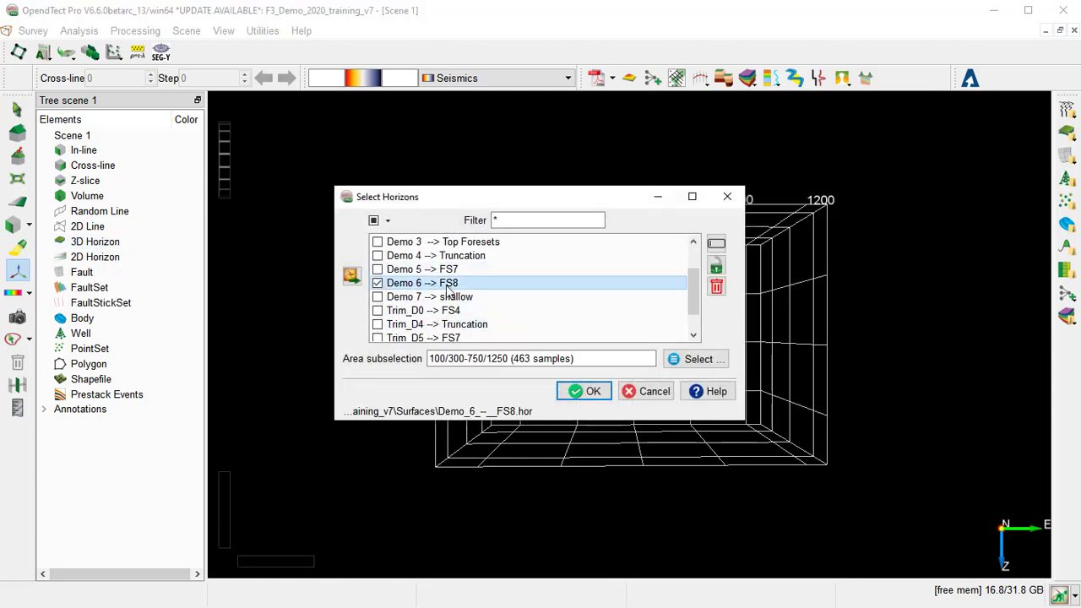
{"action": "left_click", "coordinate": [591, 395]}
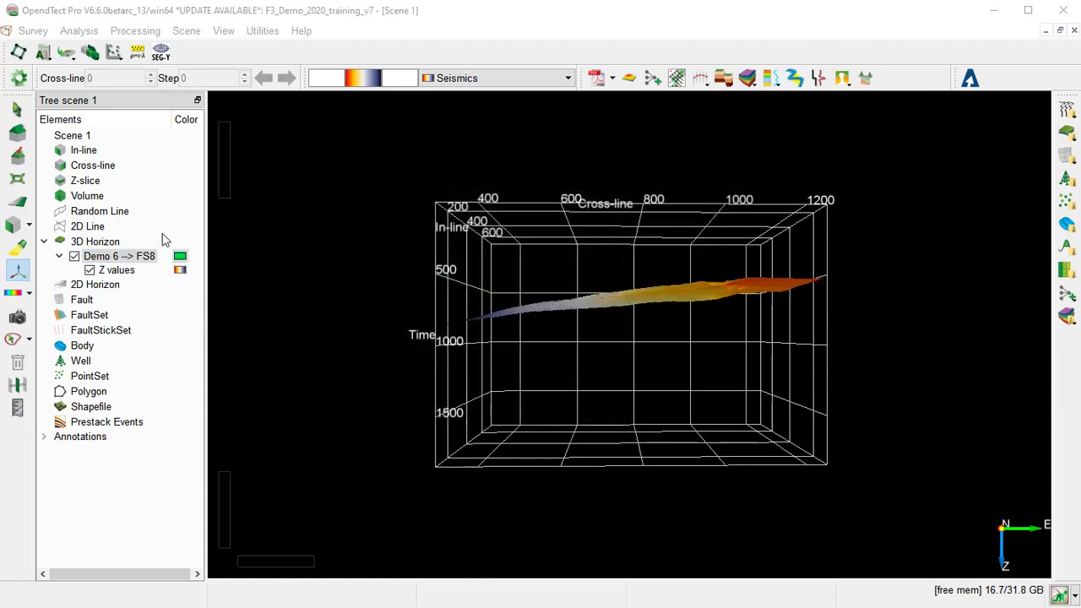
{"action": "left_click", "coordinate": [44, 55]}
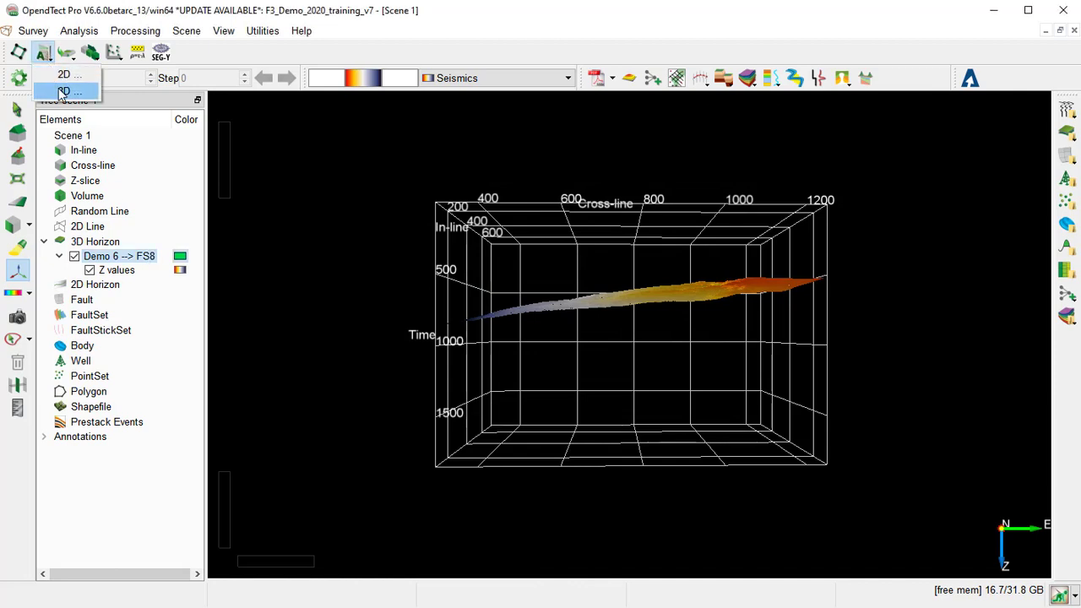
Step: Set up a Volume Statistics attribute with stepout 0/0 and RMS output
{"action": "left_click", "coordinate": [64, 91]}
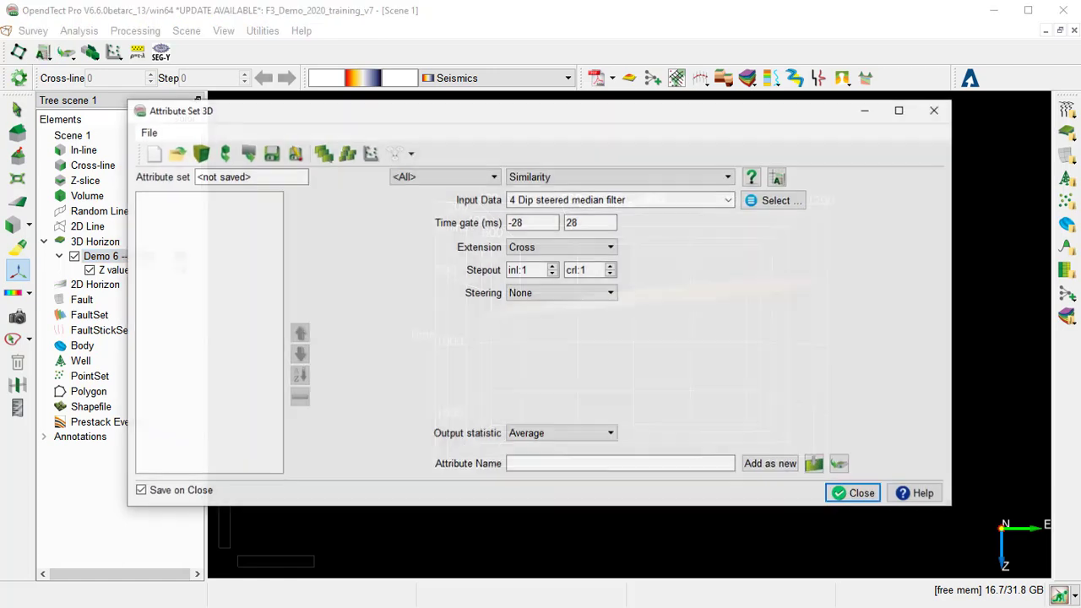
{"action": "key", "text": "v"}
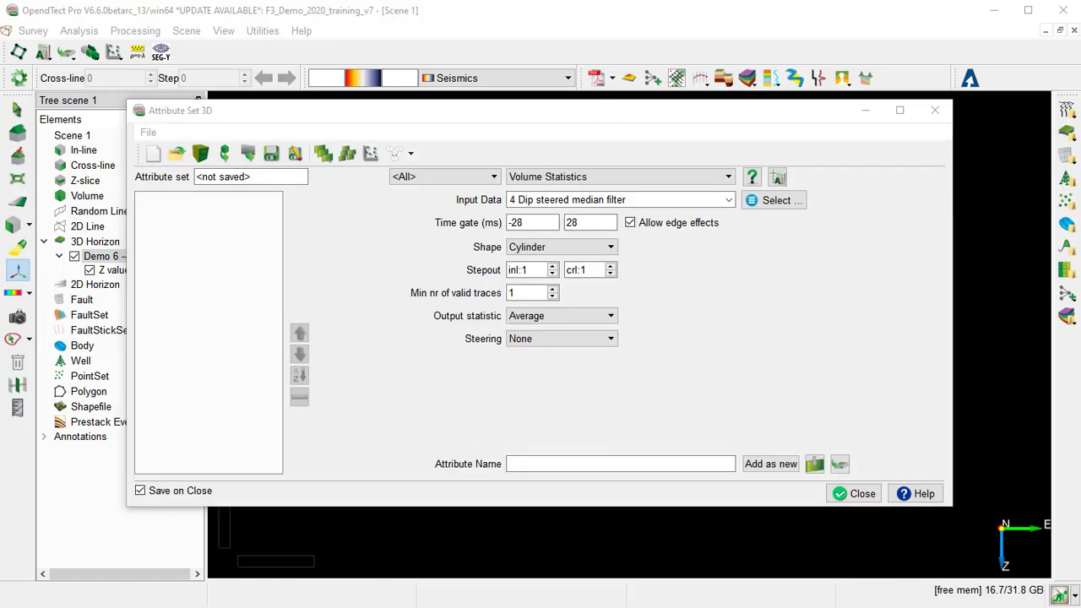
{"action": "key", "text": "a"}
{"action": "left_click", "coordinate": [704, 180]}
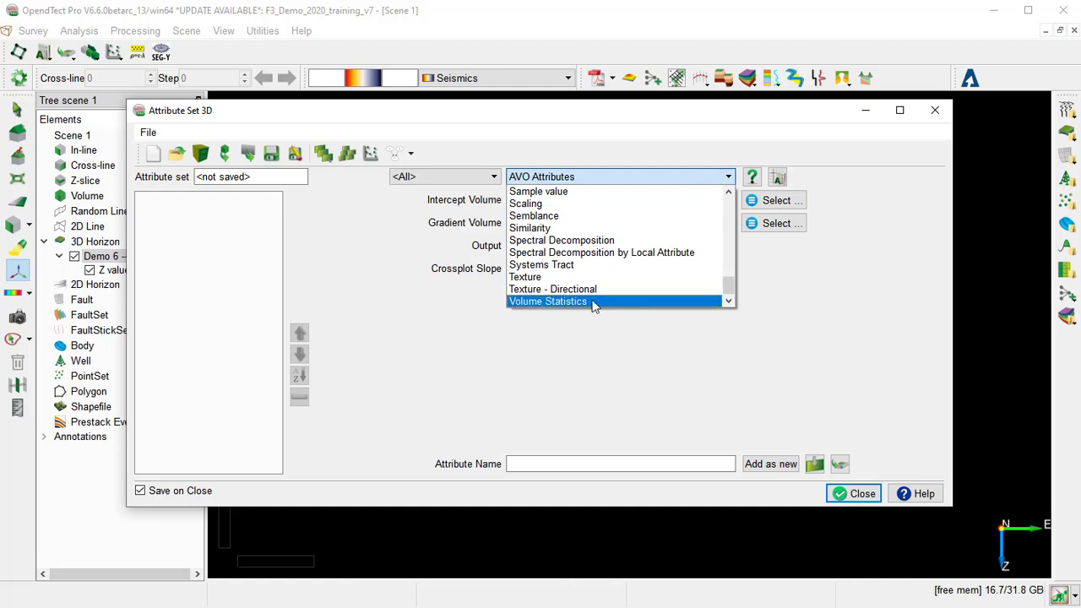
{"action": "left_click", "coordinate": [593, 302]}
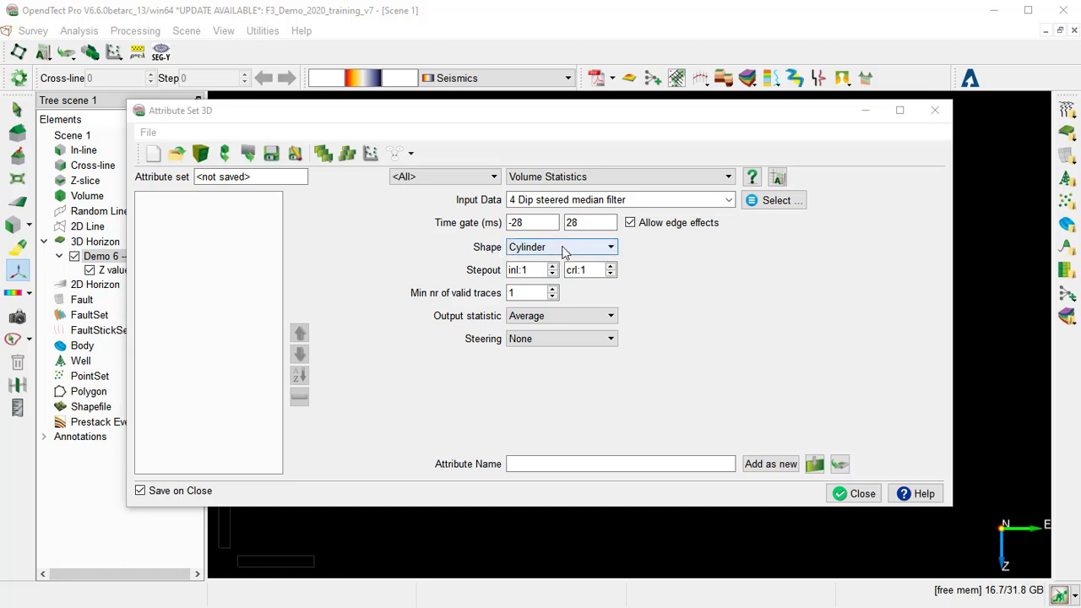
{"action": "double_click", "coordinate": [523, 269]}
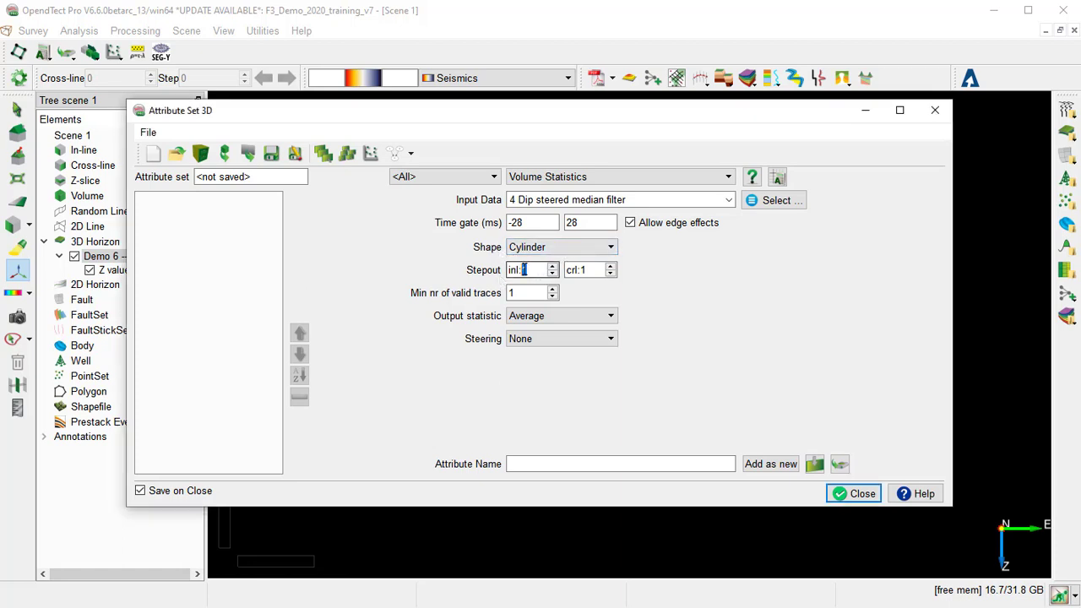
{"action": "type", "text": "0"}
{"action": "key", "text": "Tab"}
{"action": "type", "text": "0"}
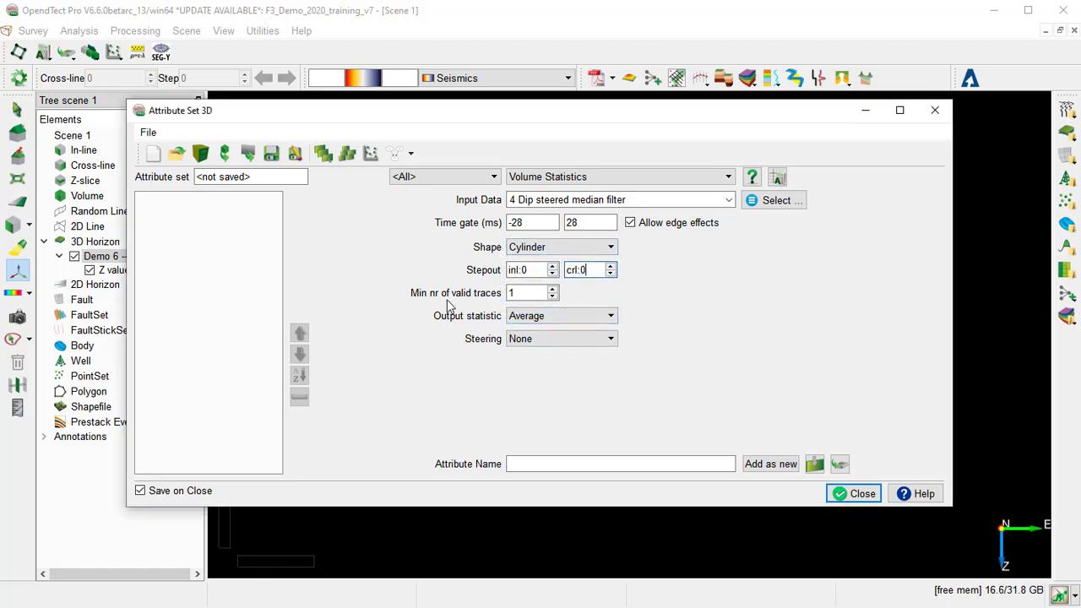
{"action": "left_click", "coordinate": [606, 317]}
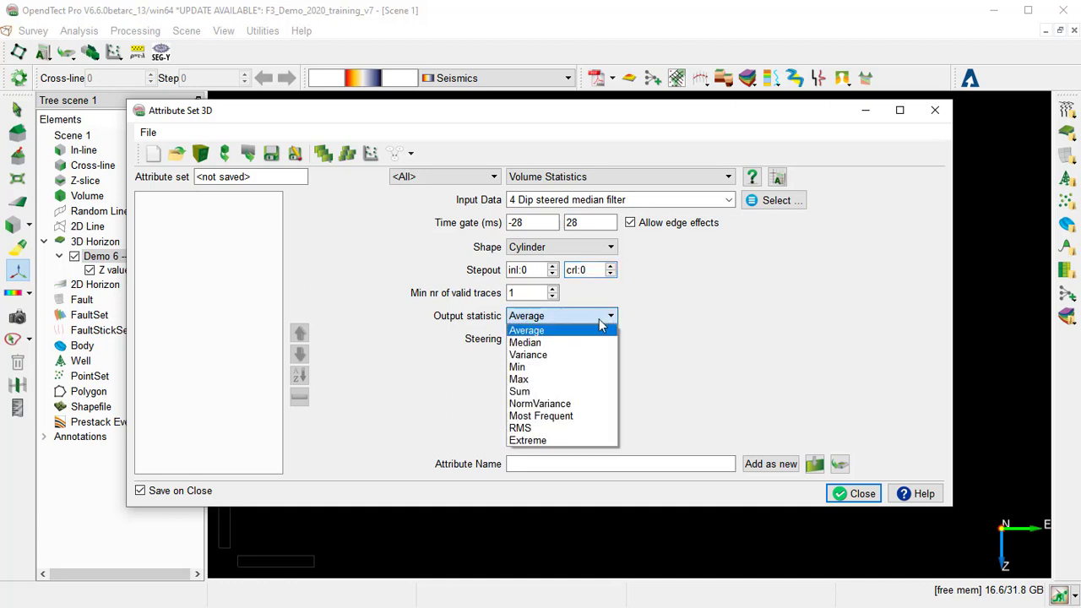
{"action": "left_click", "coordinate": [541, 428]}
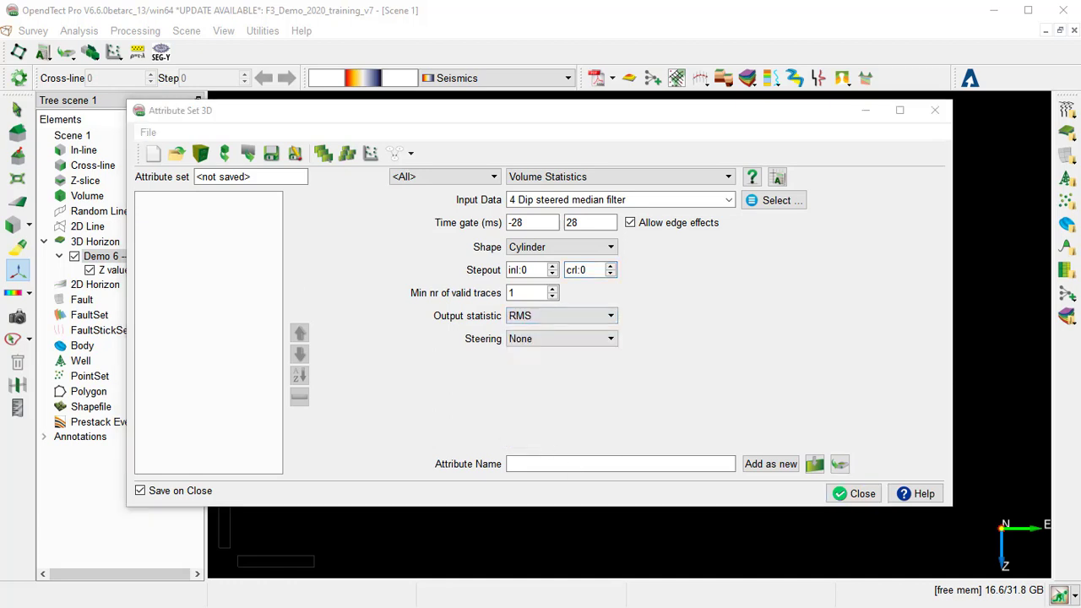
Step: Name the attribute RMS_Ampl and add it as new to the set
{"action": "left_click", "coordinate": [512, 464]}
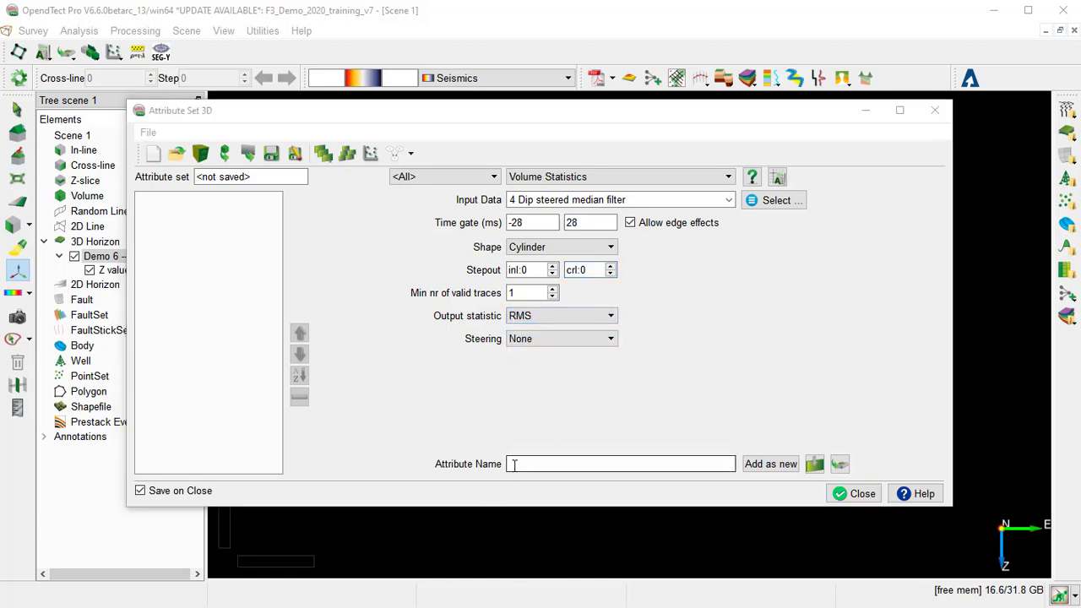
{"action": "left_click", "coordinate": [514, 464]}
{"action": "type", "text": "RMS_Ampl"}
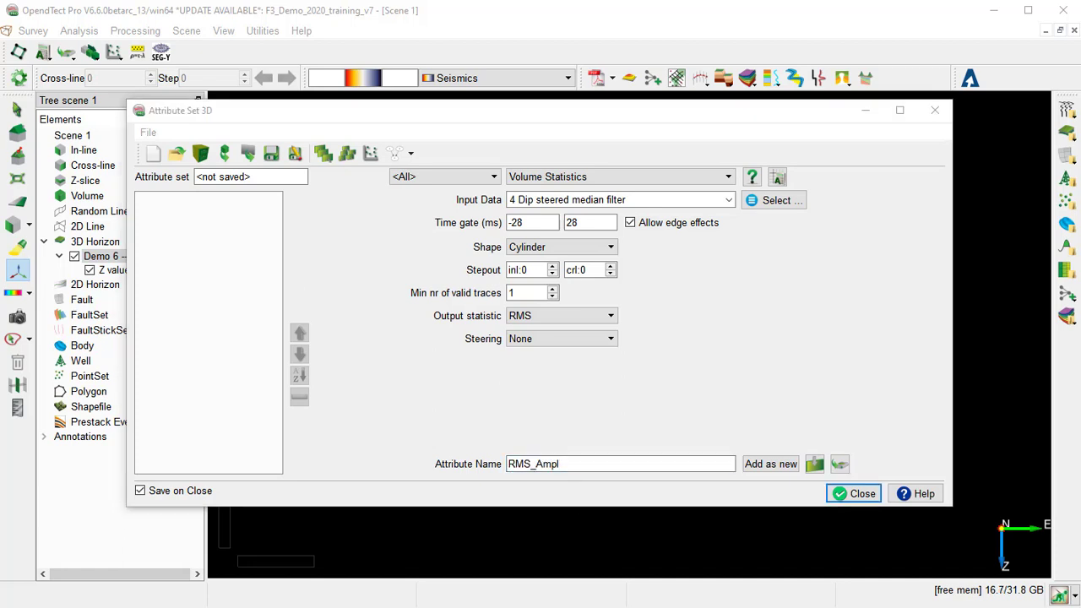
{"action": "left_click", "coordinate": [770, 465]}
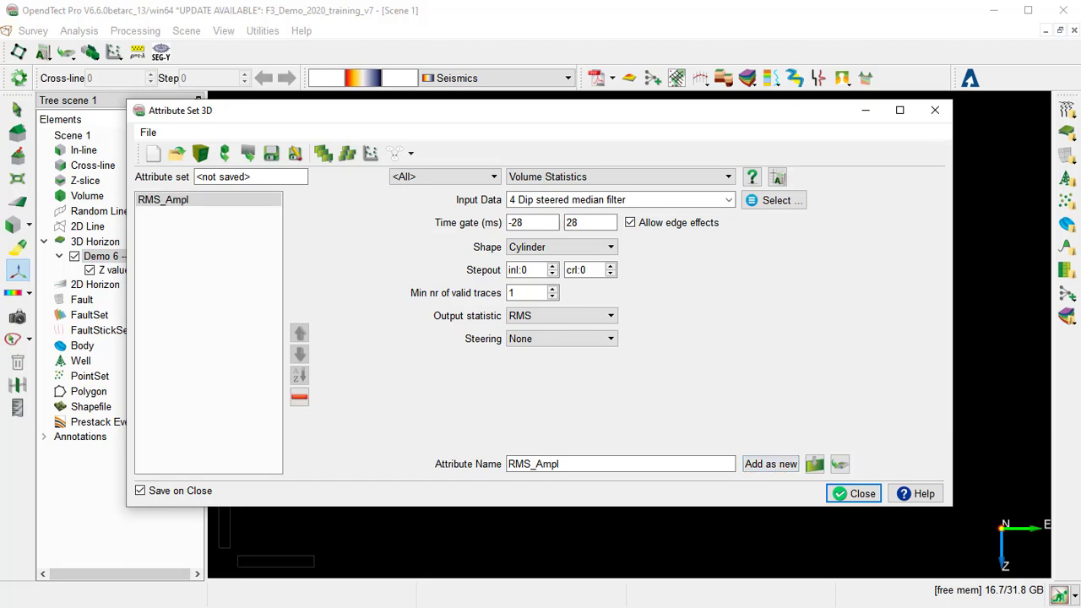
Step: Save the attribute set as Flat_Spot_attrib
{"action": "left_click", "coordinate": [846, 521]}
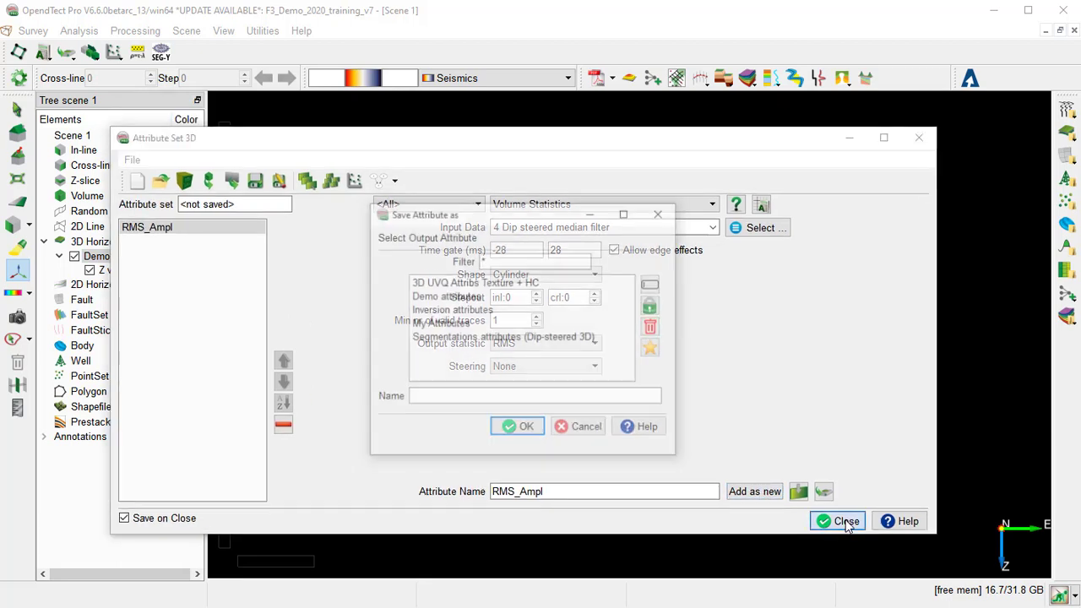
{"action": "left_click", "coordinate": [479, 390]}
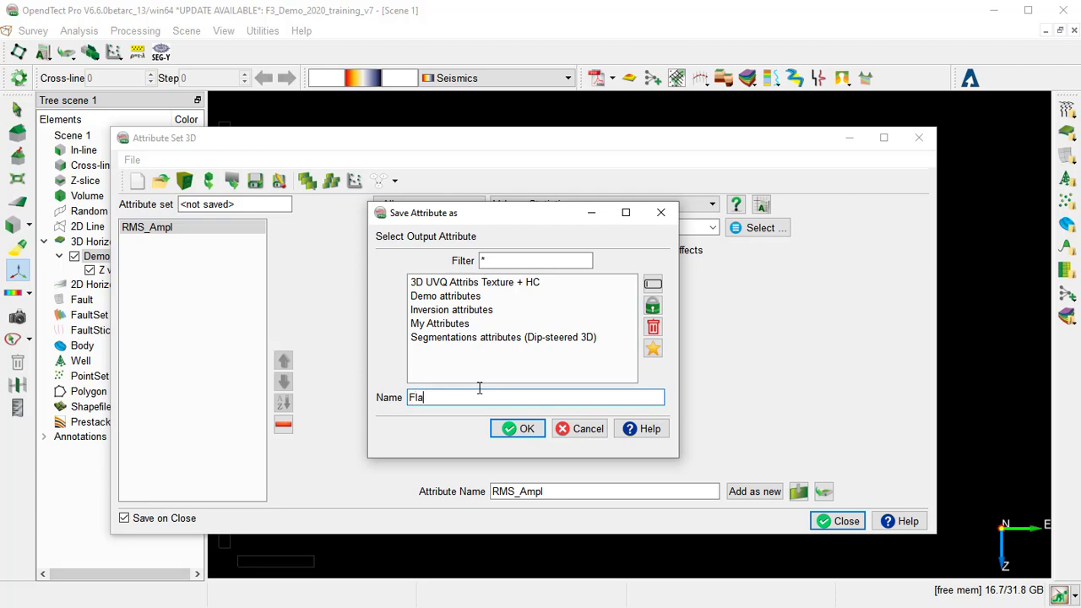
{"action": "type", "text": "Flat_Spot_attribu"}
{"action": "key", "text": "Return"}
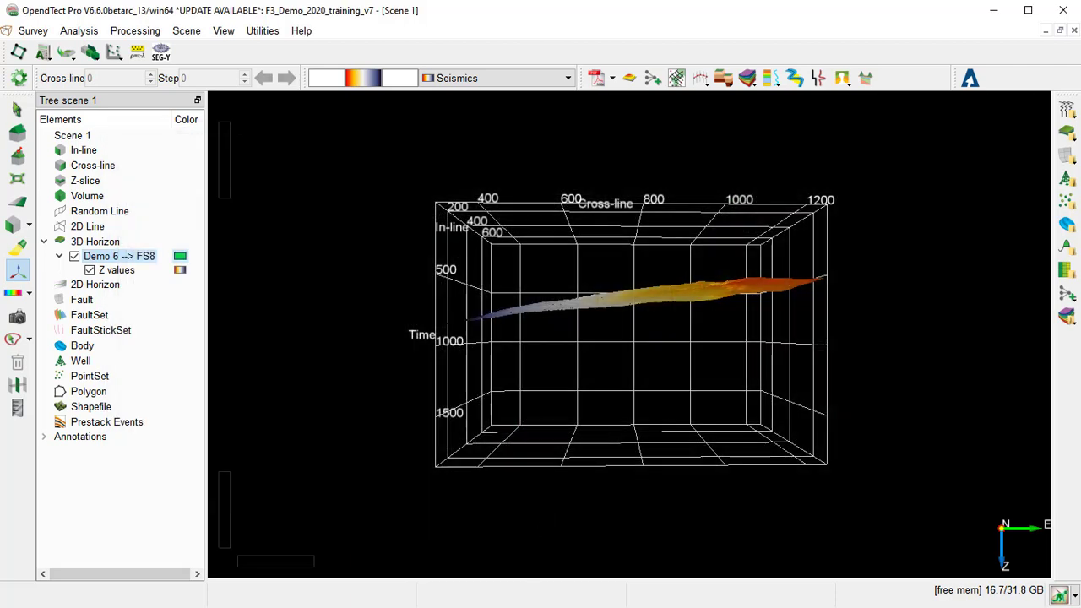
Step: Compute RMS_Ampl on the FS8 horizon and colour it with the Rainbow Plus table
{"action": "left_click", "coordinate": [122, 260]}
{"action": "right_click", "coordinate": [123, 260]}
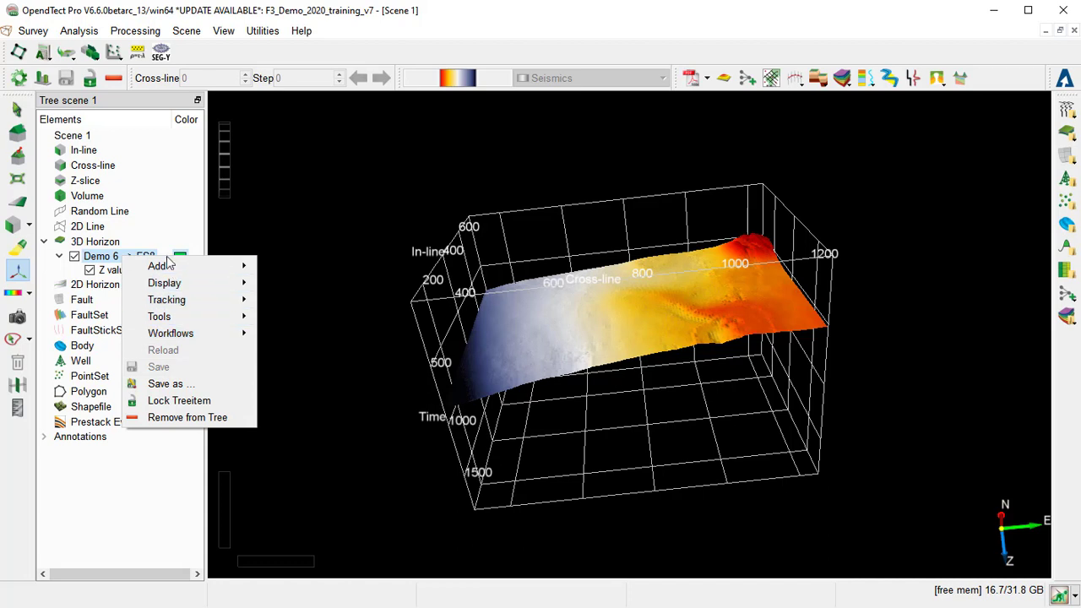
{"action": "mouse_move", "coordinate": [167, 266]}
{"action": "left_click", "coordinate": [287, 266]}
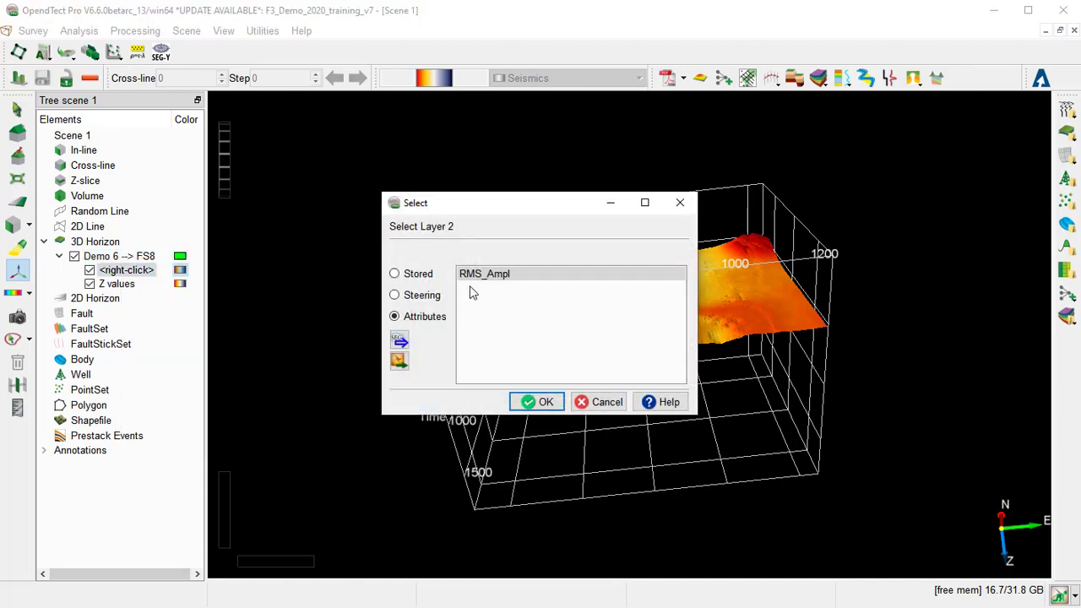
{"action": "left_click", "coordinate": [463, 279]}
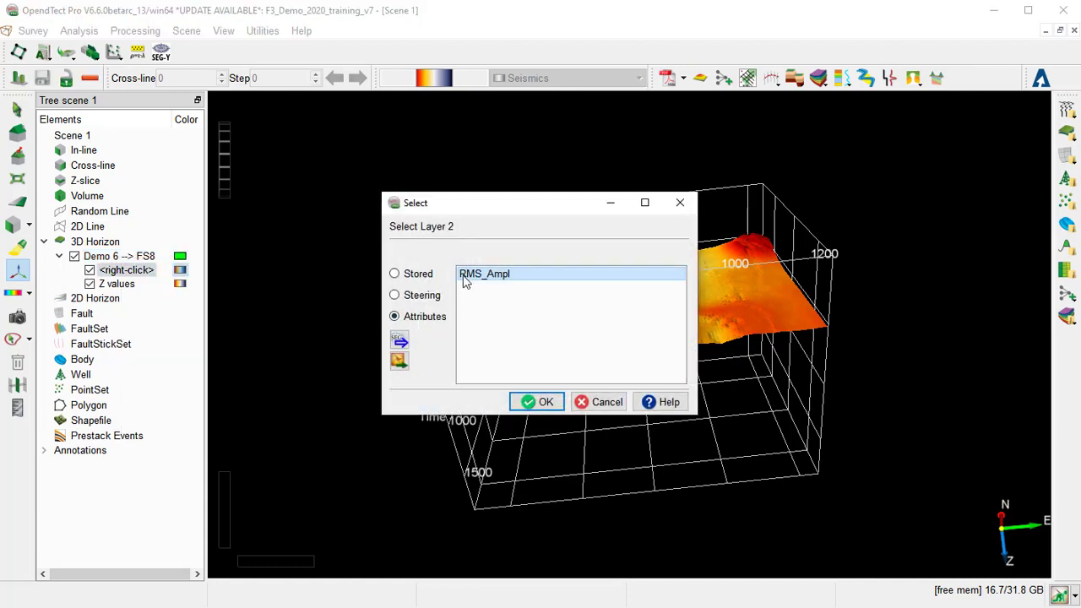
{"action": "left_click", "coordinate": [544, 403]}
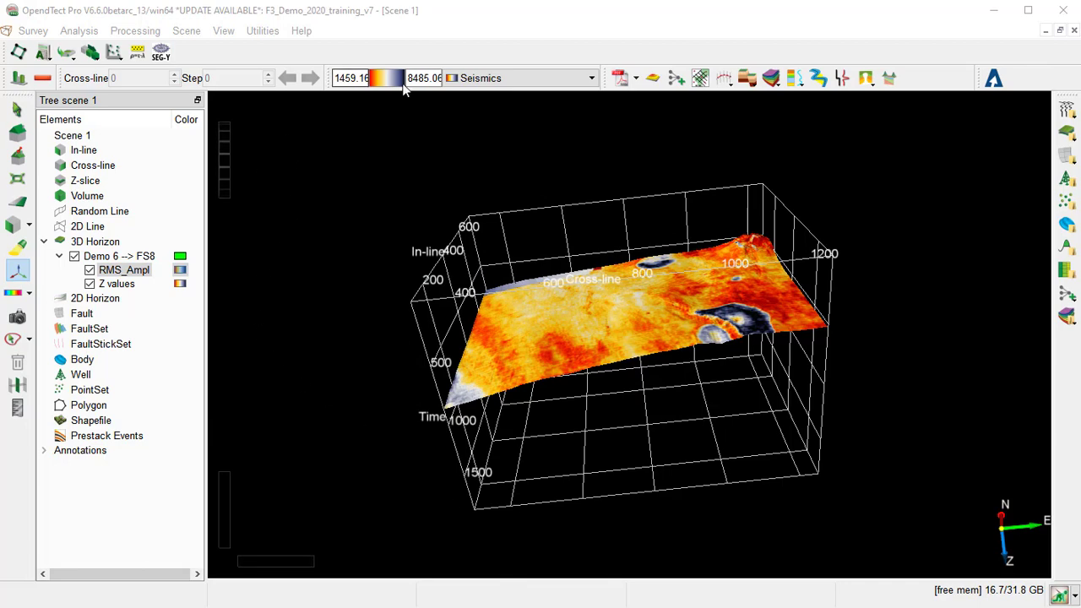
{"action": "left_click", "coordinate": [507, 79]}
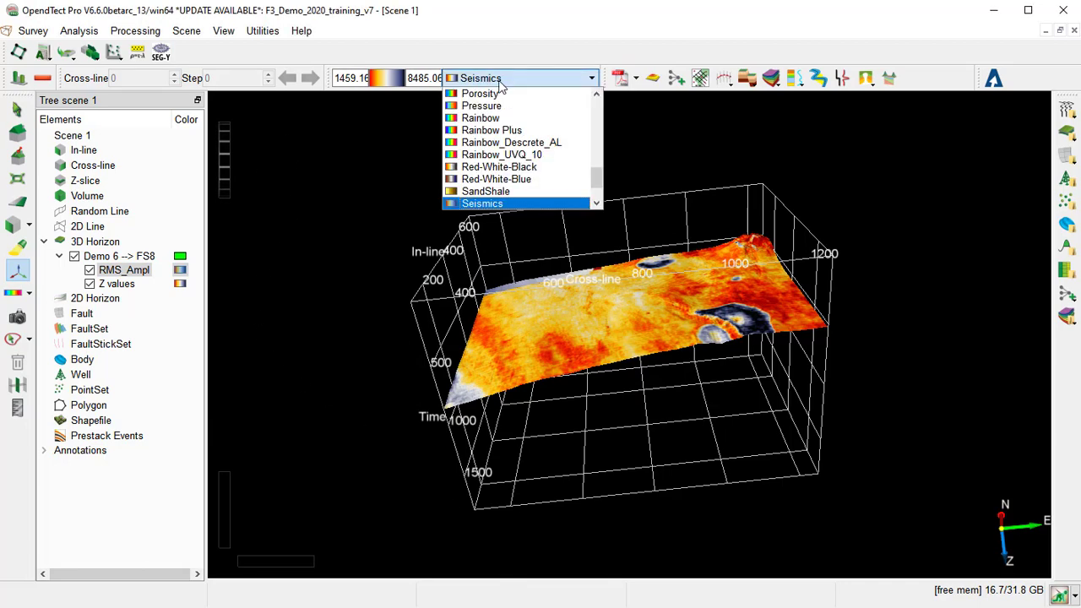
{"action": "left_click", "coordinate": [492, 130]}
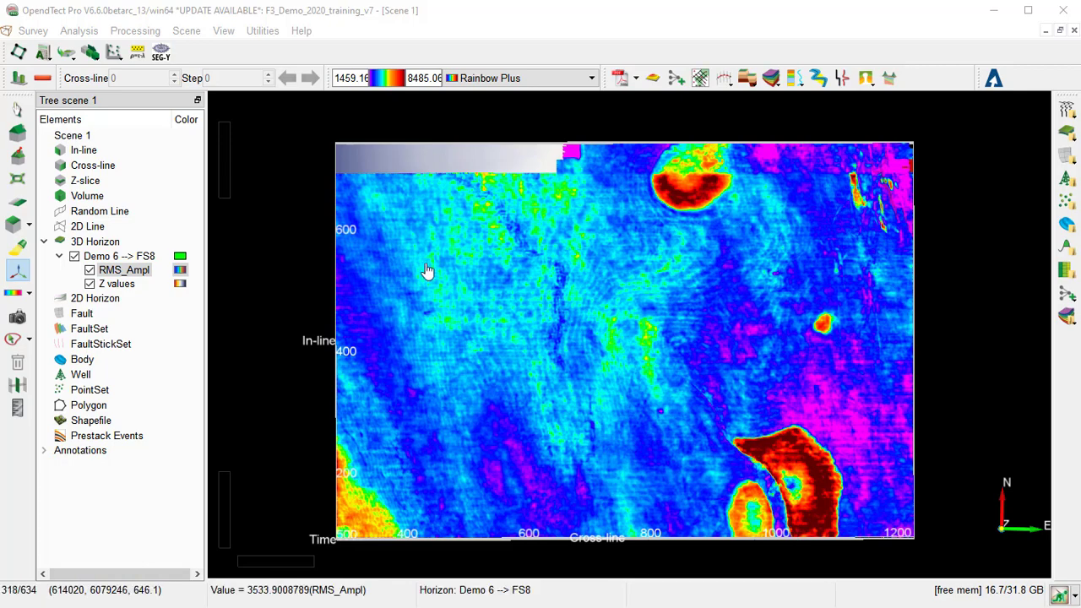
Step: Start a new interactive random line with its colour set to black
{"action": "left_click", "coordinate": [99, 211]}
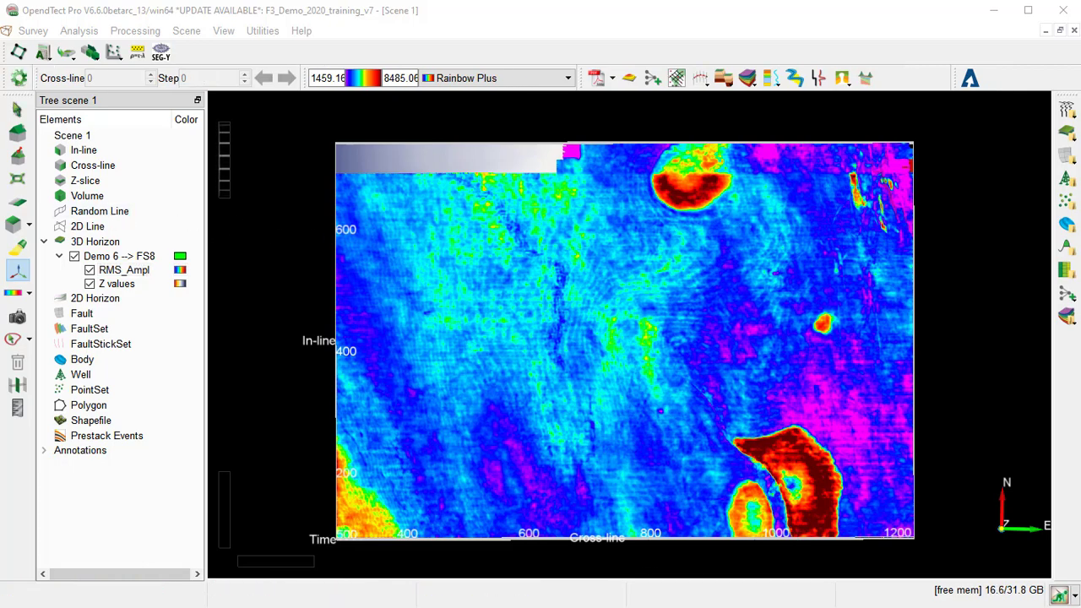
{"action": "right_click", "coordinate": [88, 213]}
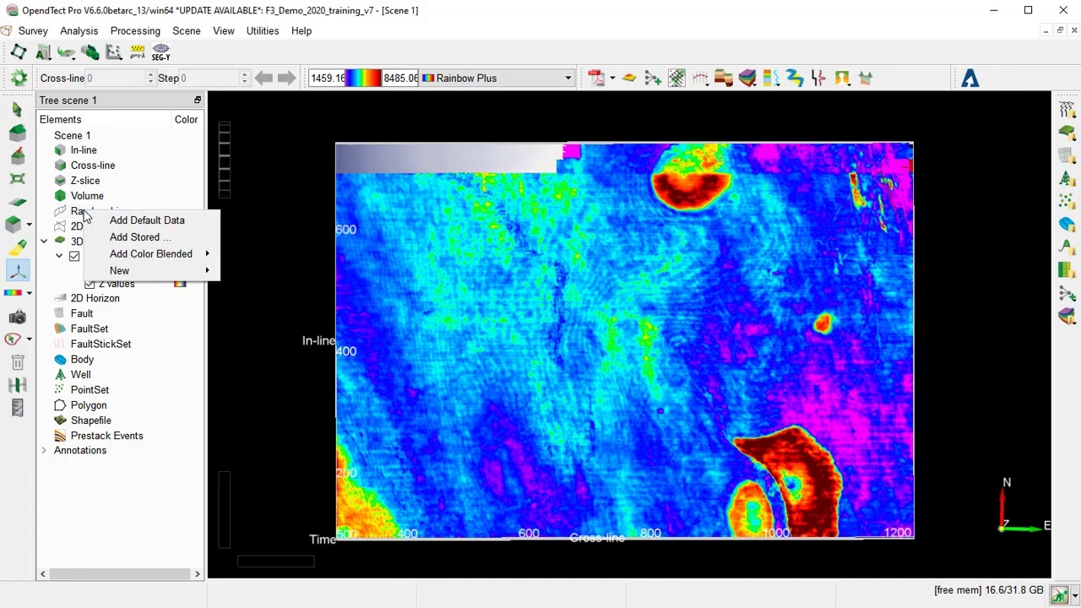
{"action": "mouse_move", "coordinate": [149, 271]}
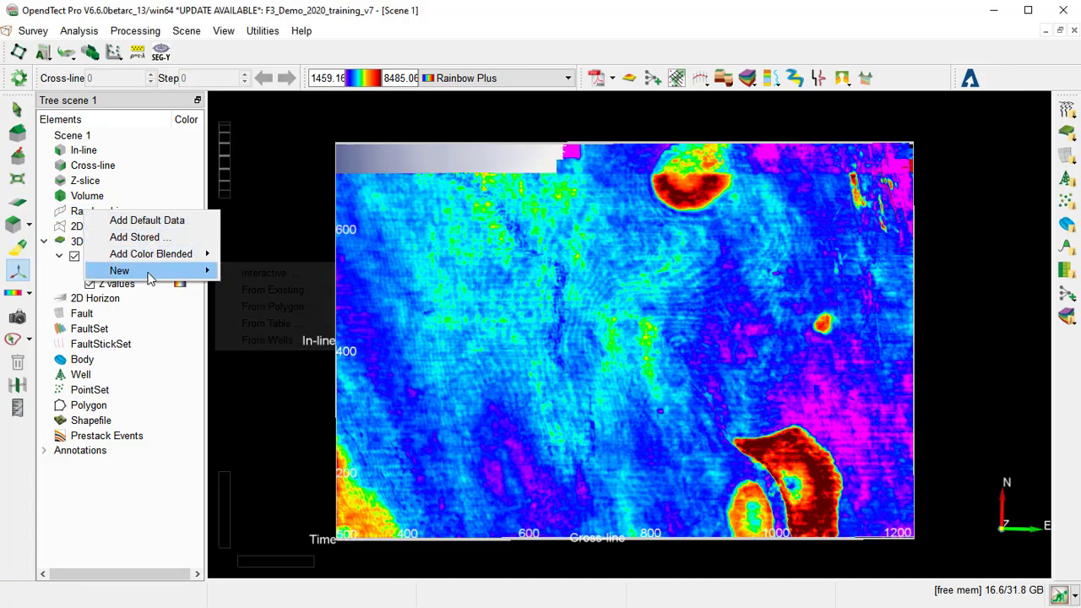
{"action": "left_click", "coordinate": [290, 275]}
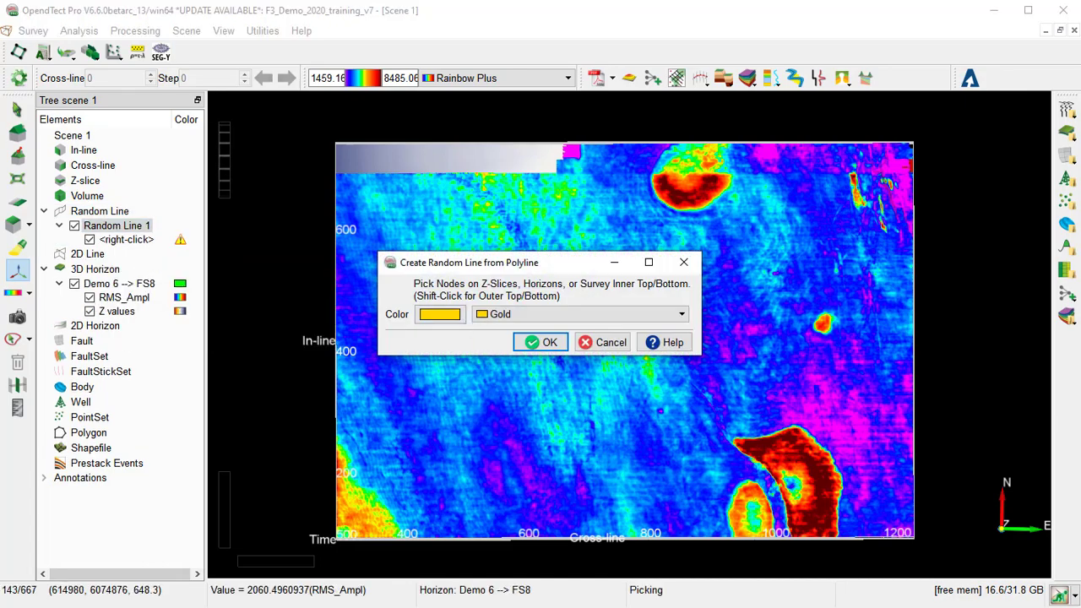
{"action": "left_click", "coordinate": [445, 315]}
{"action": "left_click", "coordinate": [366, 200]}
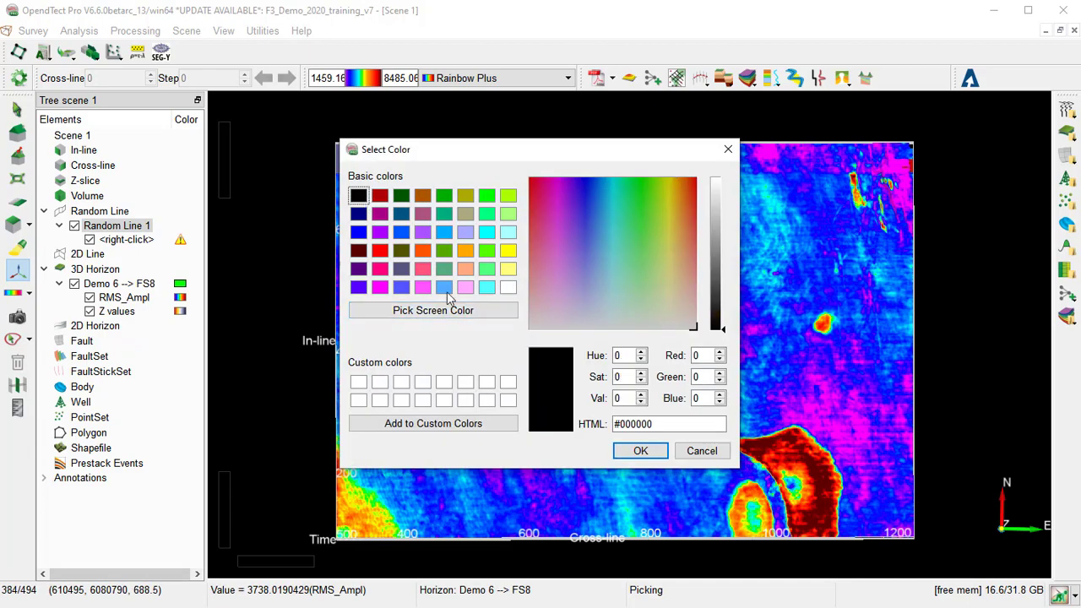
{"action": "left_click", "coordinate": [641, 451]}
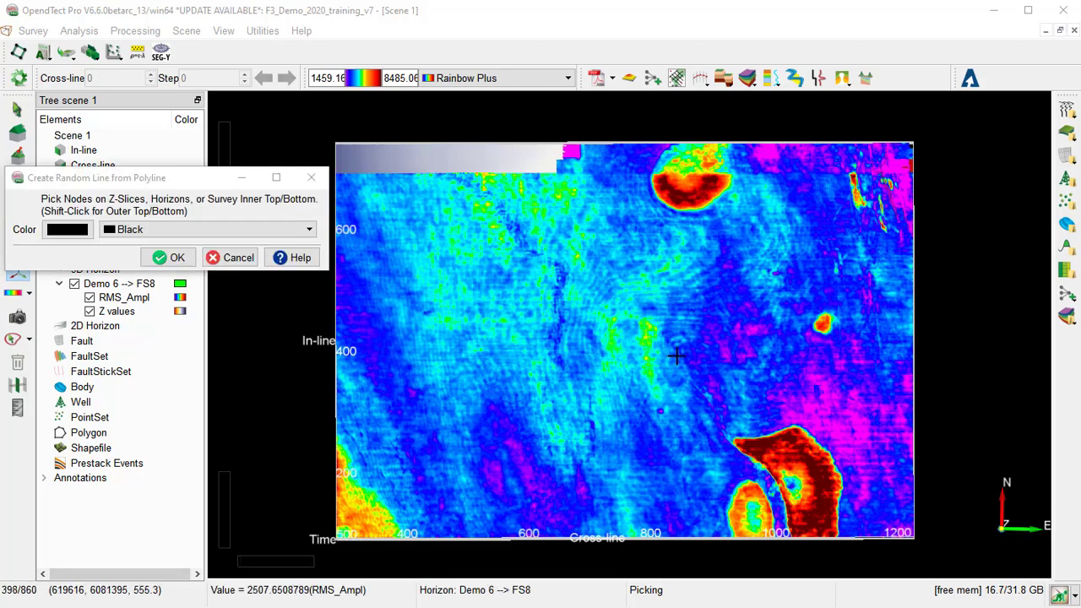
Step: Place random line nodes running southeast into the red FS8 anomaly and finish the line
{"action": "left_click", "coordinate": [676, 356]}
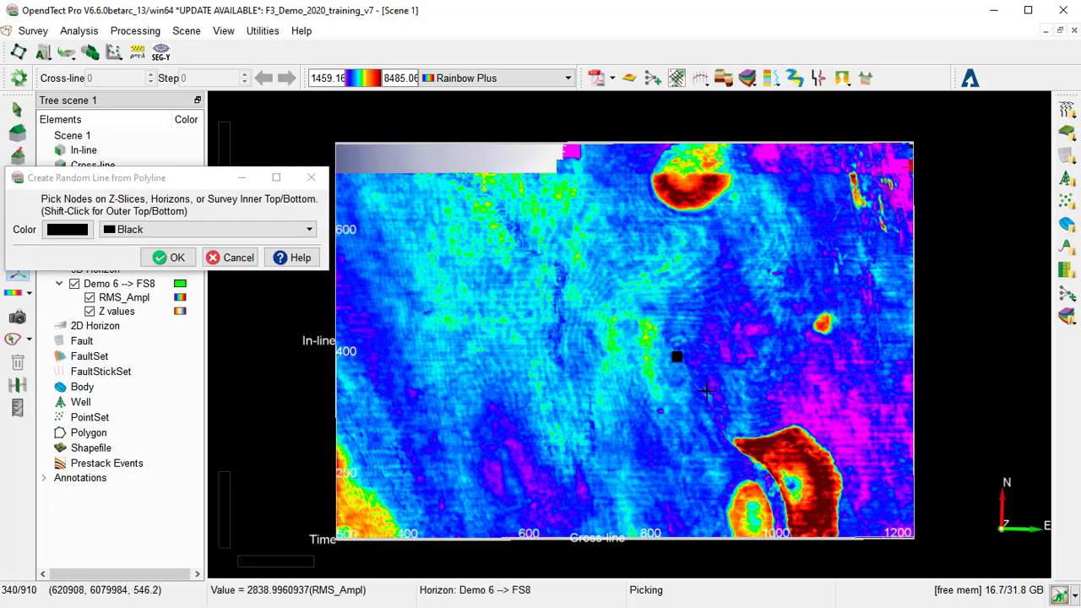
{"action": "left_click", "coordinate": [707, 392]}
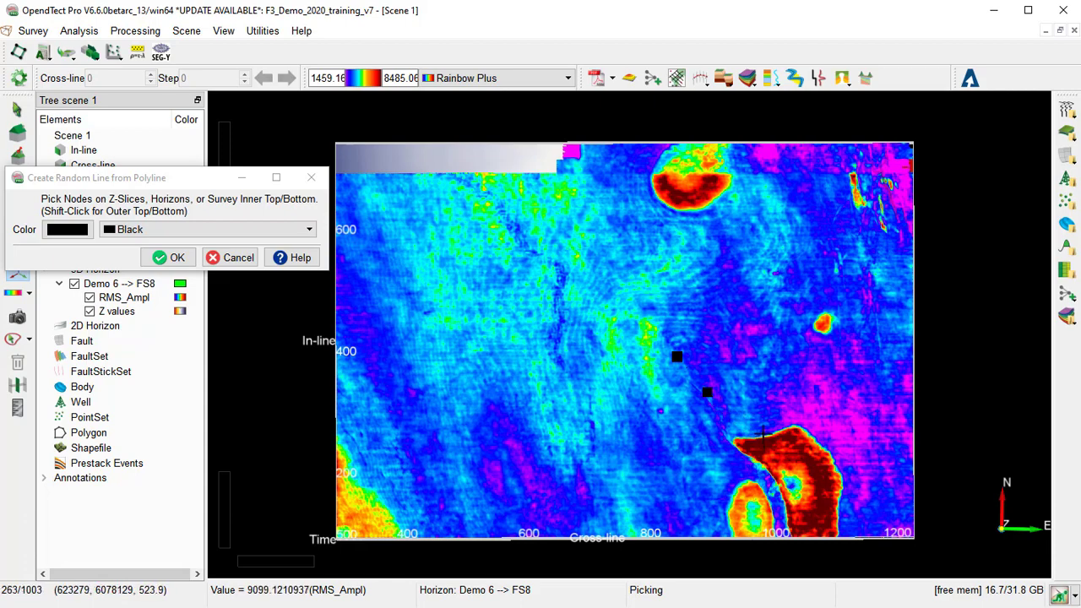
{"action": "left_click", "coordinate": [746, 428]}
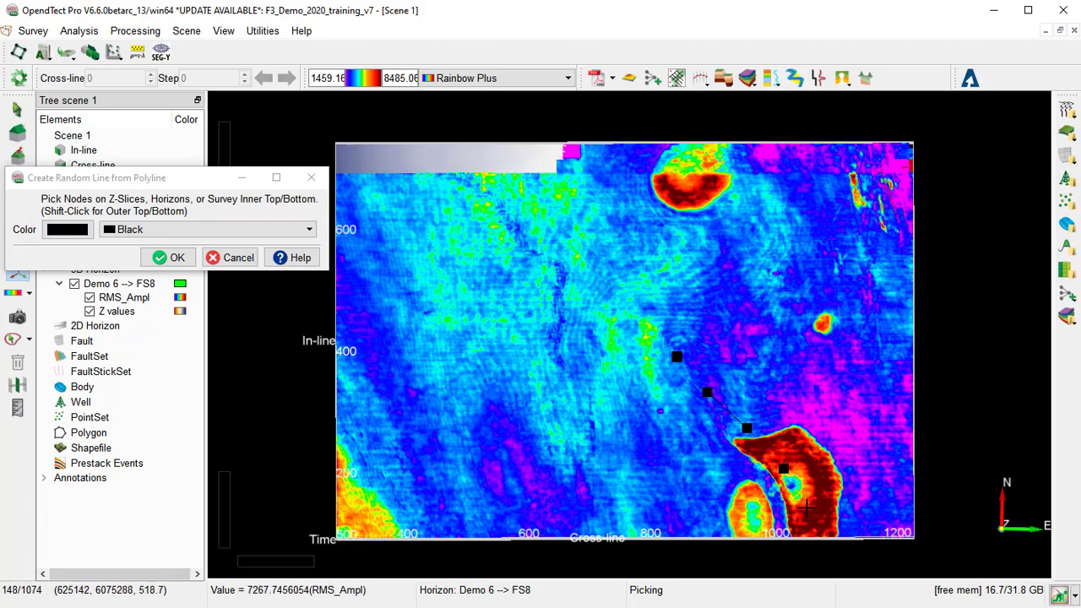
{"action": "left_click", "coordinate": [807, 506]}
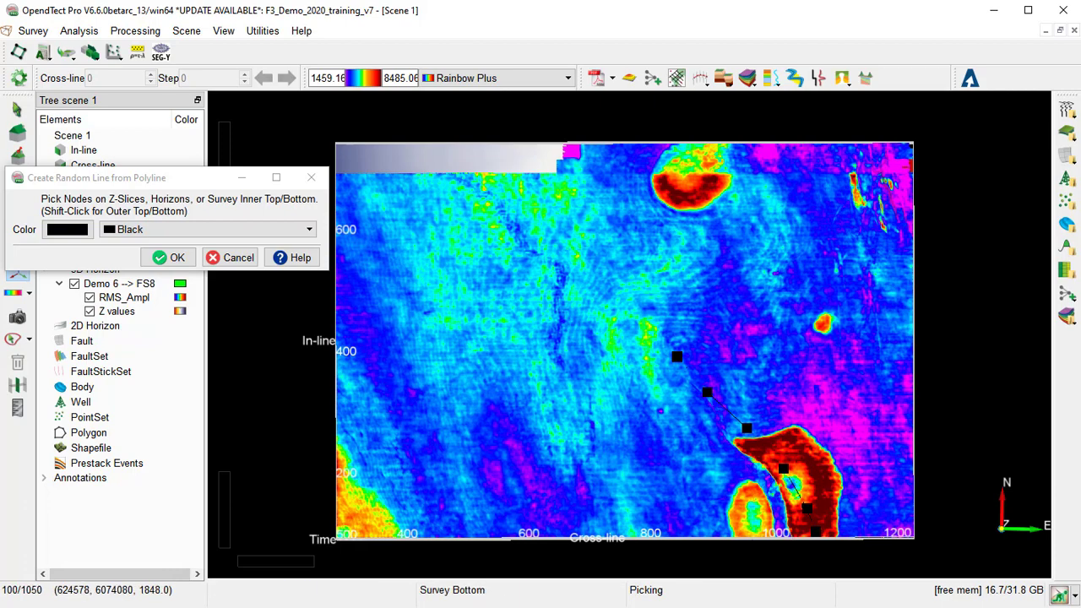
{"action": "double_click", "coordinate": [815, 530]}
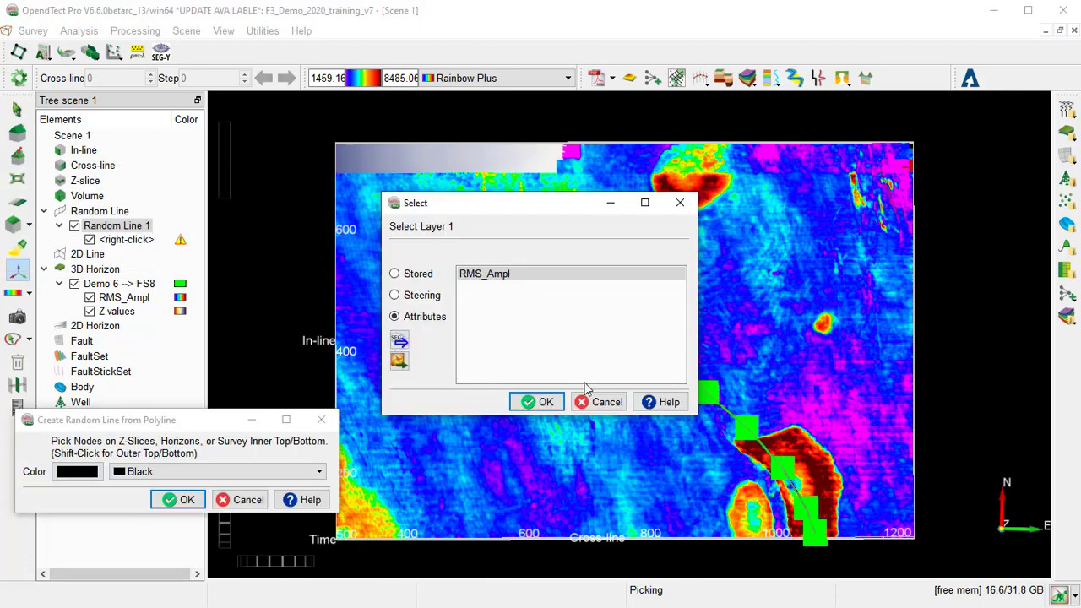
{"action": "left_click", "coordinate": [536, 401]}
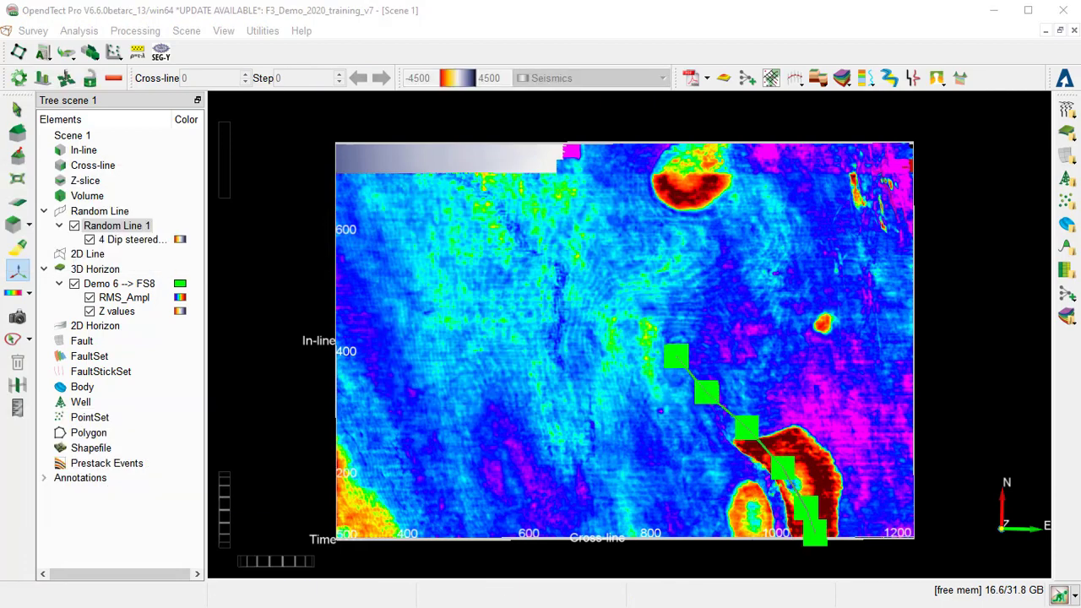
Step: Save the random line as Optical_Stacking
{"action": "right_click", "coordinate": [112, 228]}
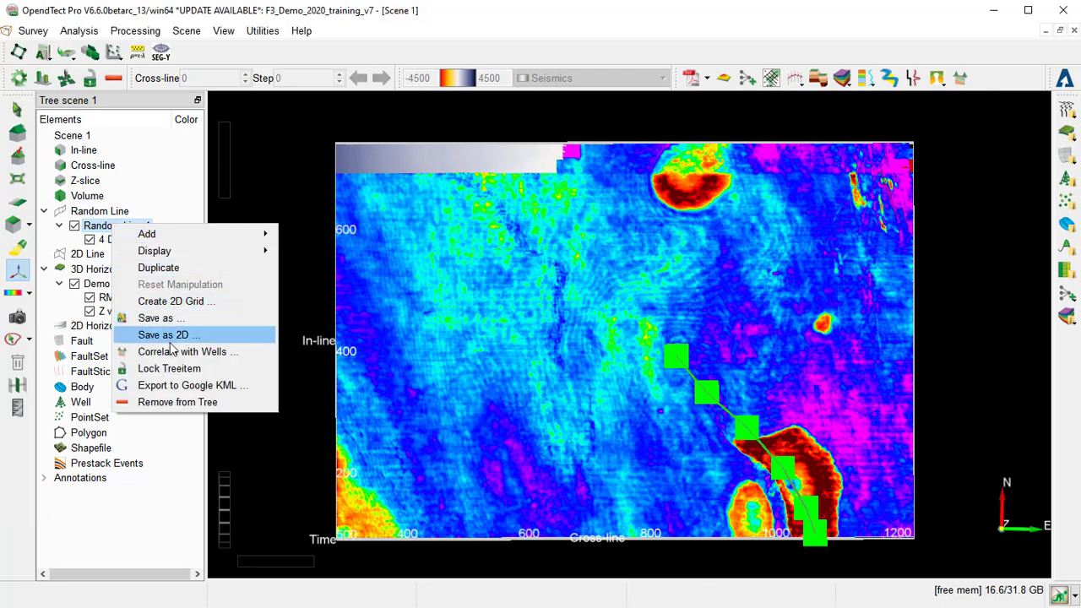
{"action": "left_click", "coordinate": [156, 318]}
{"action": "left_click", "coordinate": [438, 371]}
{"action": "type", "text": "Optical_Stacking"}
{"action": "left_click", "coordinate": [537, 403]}
{"action": "left_click", "coordinate": [537, 404]}
Step: In the 3D attribute editor, switch the shape to Optical stack with a 0-0 time gate
{"action": "left_click", "coordinate": [42, 54]}
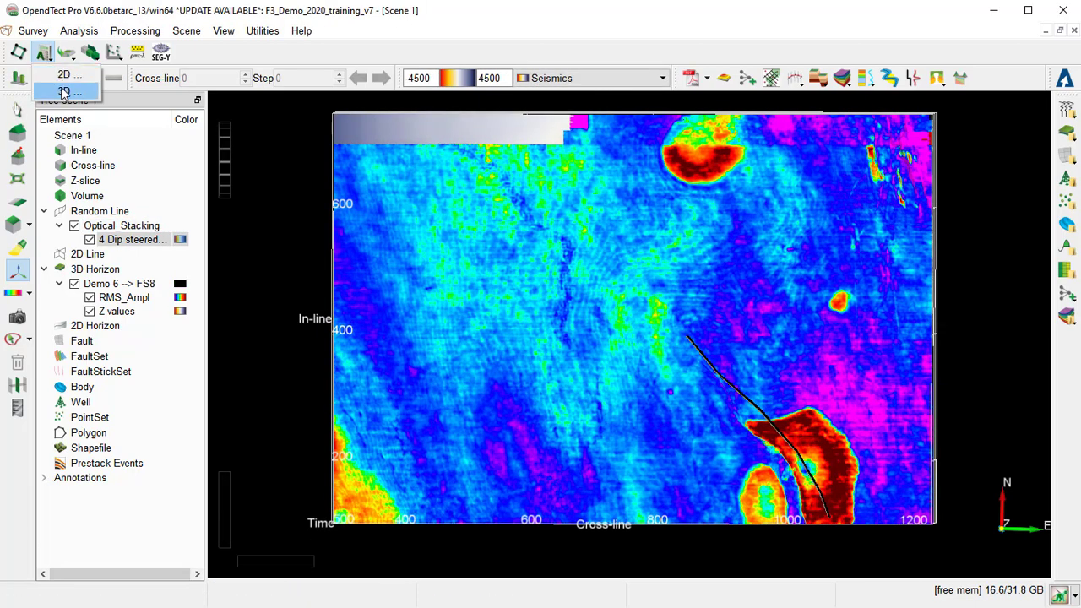
{"action": "left_click", "coordinate": [64, 91]}
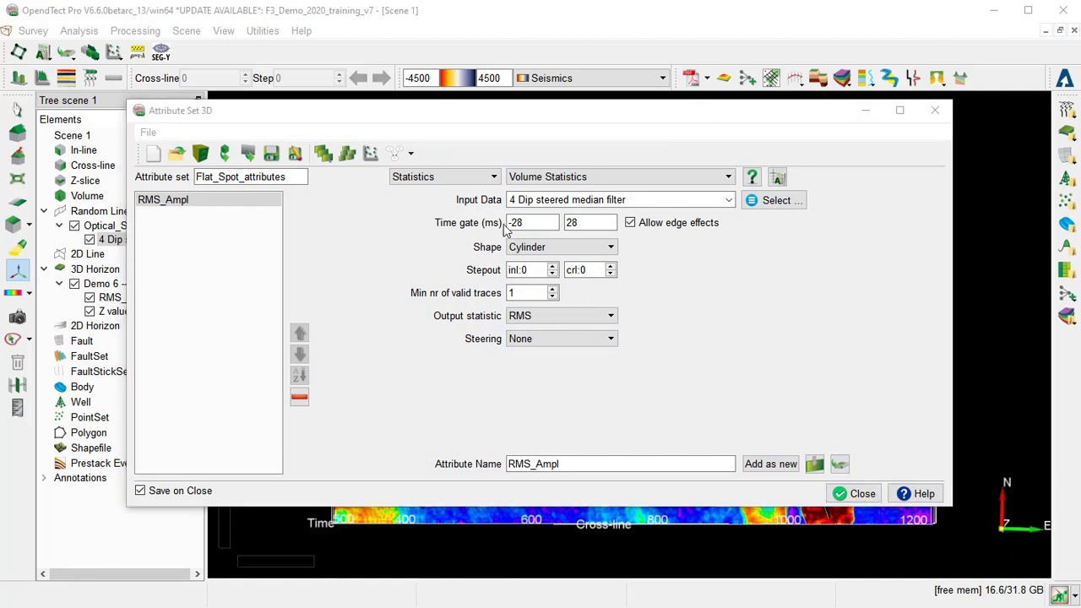
{"action": "left_click", "coordinate": [540, 184]}
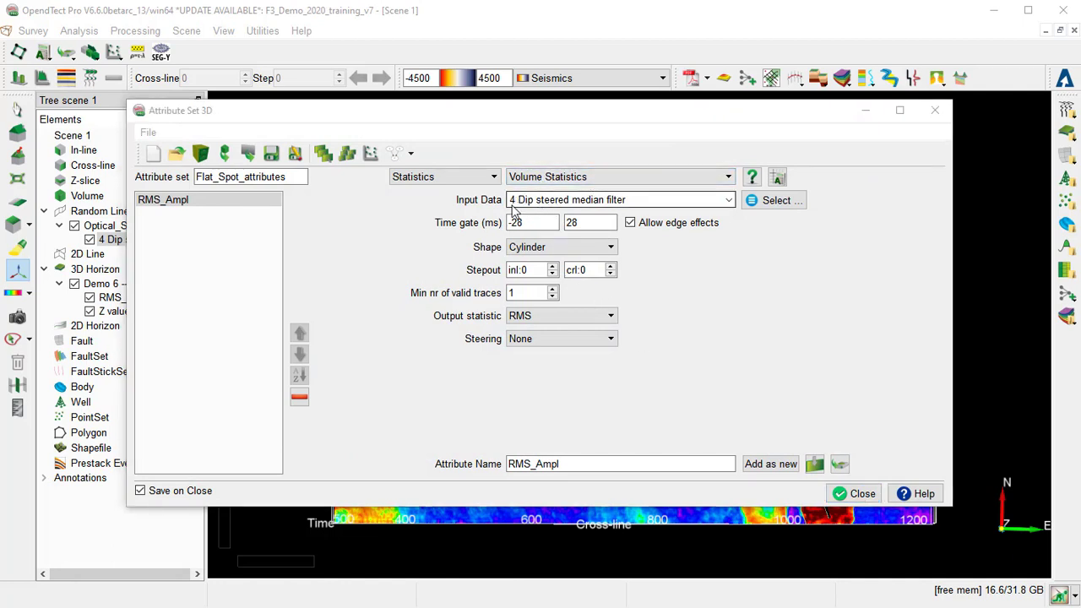
{"action": "left_click", "coordinate": [591, 248]}
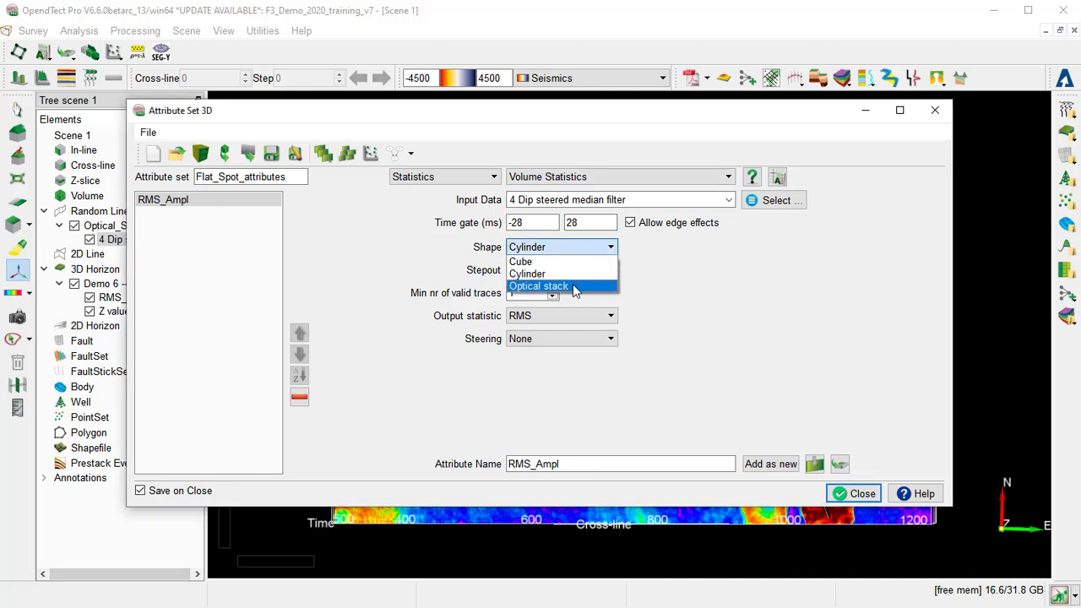
{"action": "left_click", "coordinate": [573, 291]}
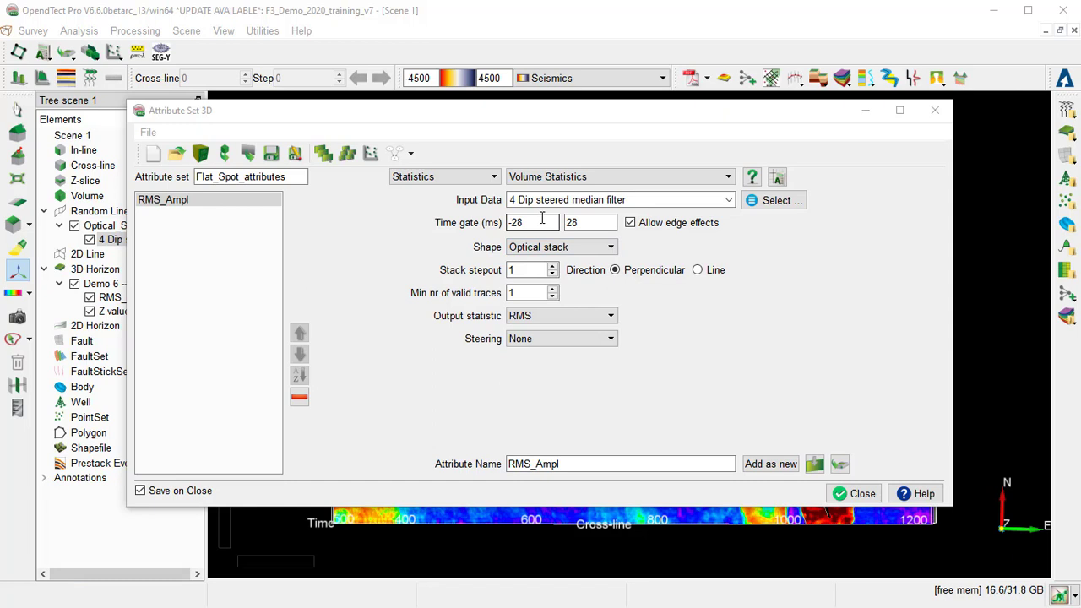
{"action": "triple_click", "coordinate": [542, 218]}
{"action": "type", "text": "0"}
{"action": "key", "text": "Tab"}
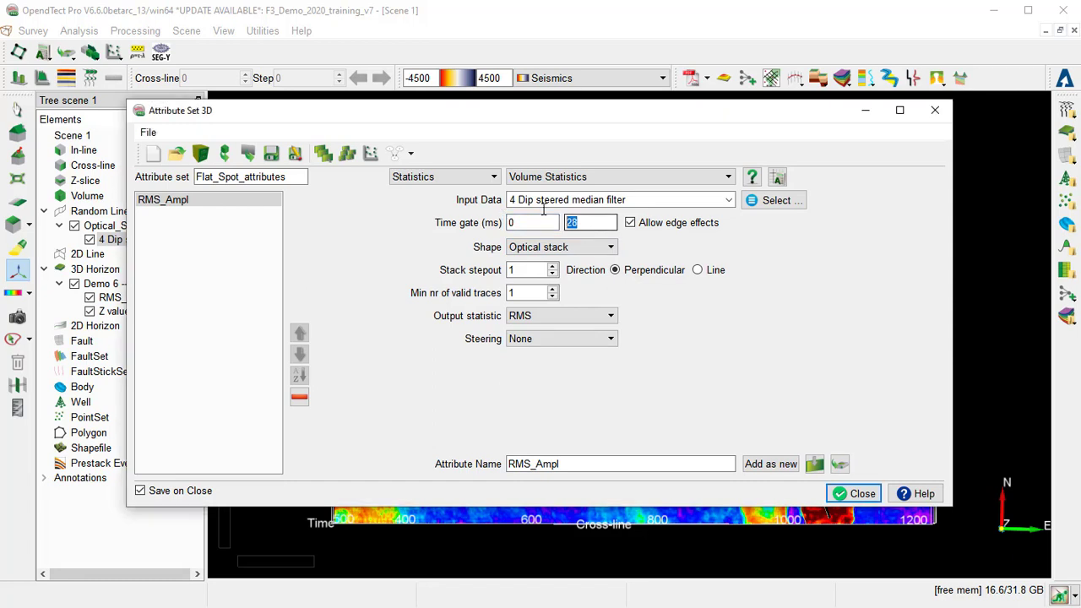
{"action": "type", "text": "0"}
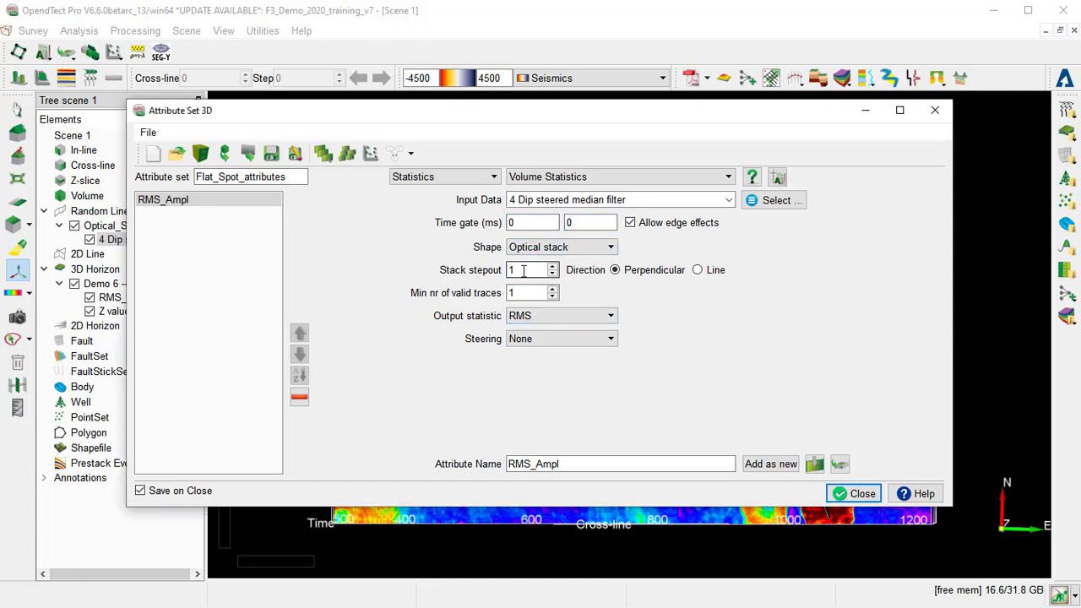
Step: Set stack stepout 15, Average output and full dip steering
{"action": "left_click", "coordinate": [524, 269]}
{"action": "type", "text": "15"}
{"action": "left_click", "coordinate": [524, 293]}
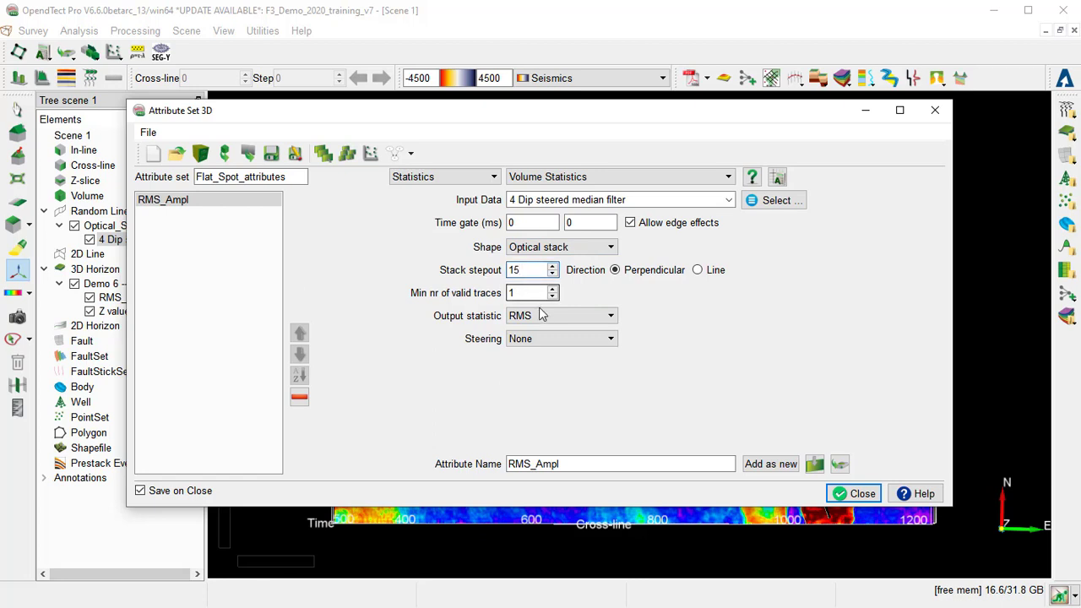
{"action": "left_click", "coordinate": [556, 315]}
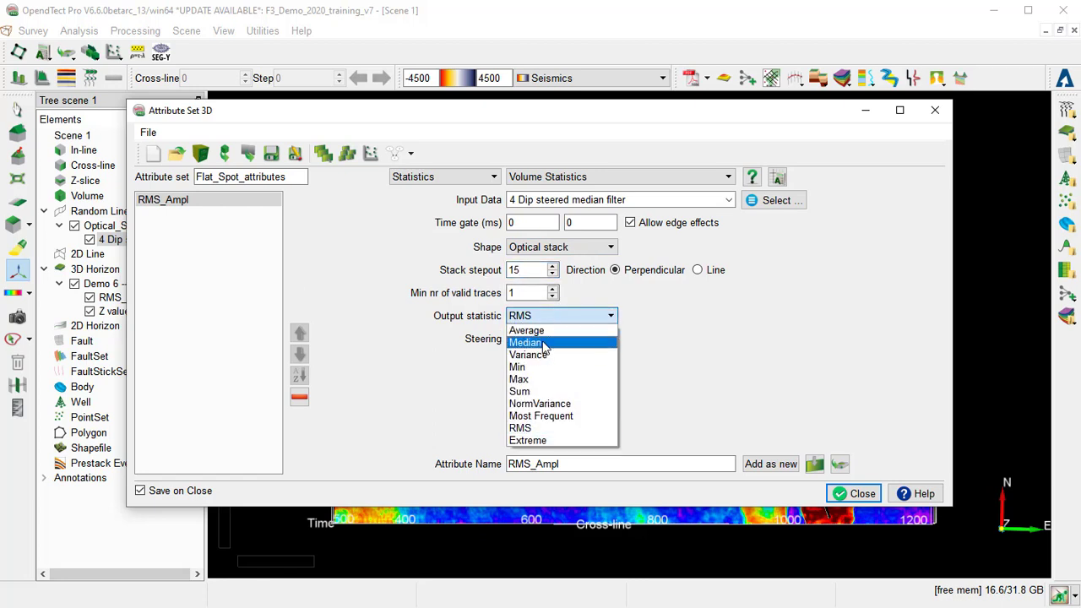
{"action": "left_click", "coordinate": [526, 330]}
{"action": "left_click", "coordinate": [557, 338]}
{"action": "left_click", "coordinate": [559, 376]}
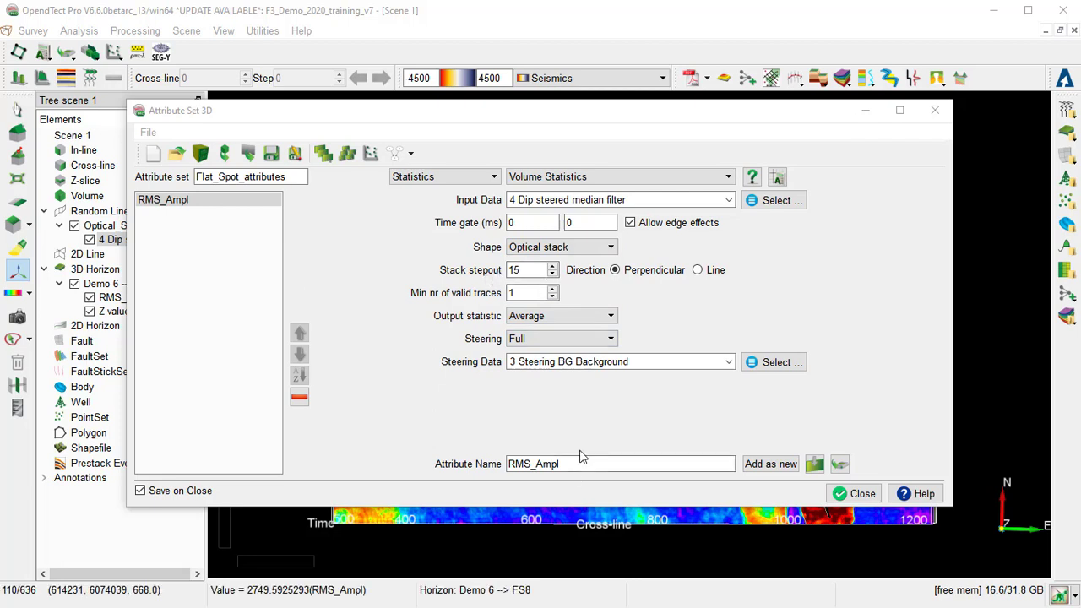
Step: Name the attribute Optical_Stack, add it as new, and close the editor
{"action": "left_click_drag", "start_coordinate": [574, 464], "coordinate": [507, 464]}
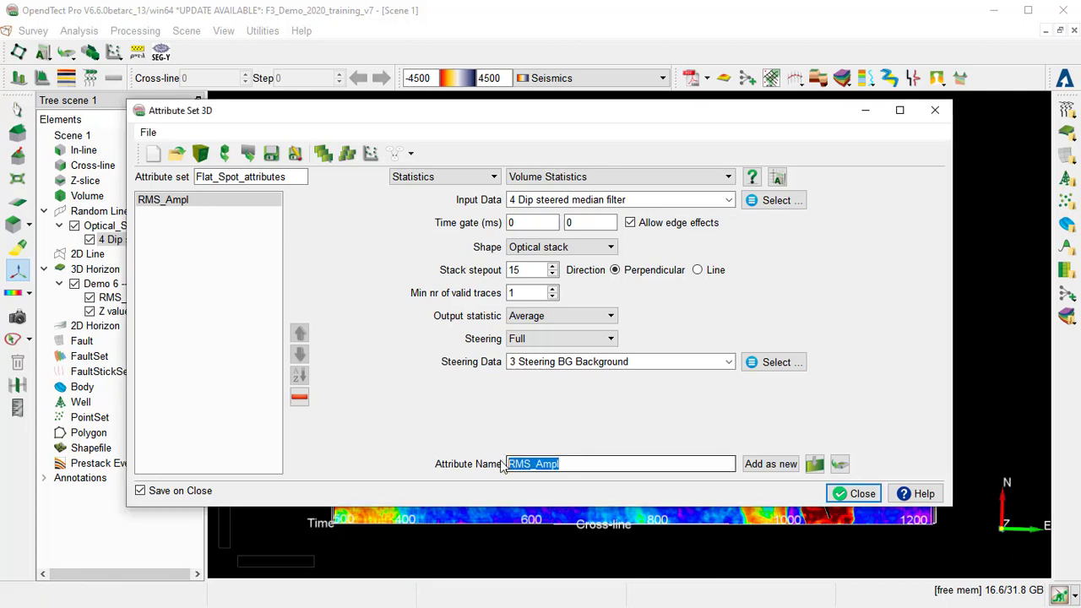
{"action": "type", "text": "Optical_Stack"}
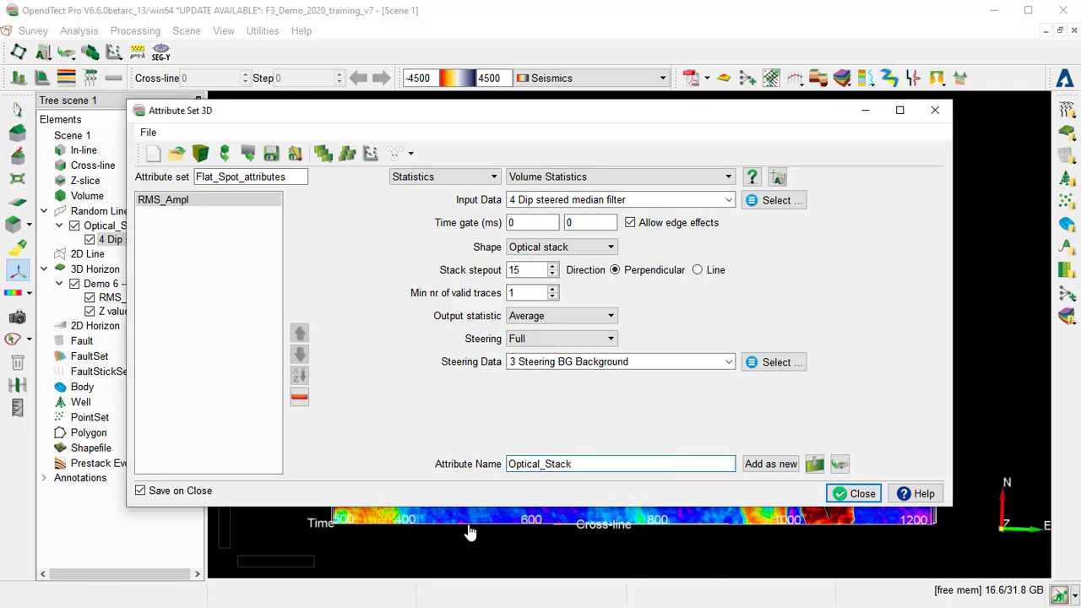
{"action": "left_click", "coordinate": [770, 464]}
{"action": "left_click", "coordinate": [858, 493]}
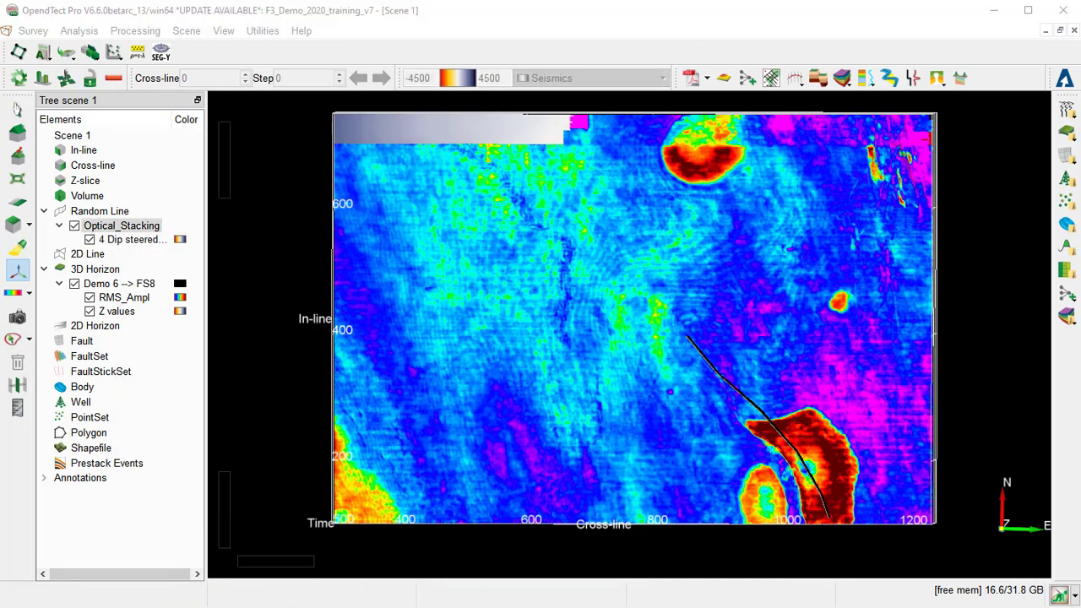
Step: Add an Optical_Stack attribute layer to the Optical_Stacking random line and tilt to view the section
{"action": "right_click", "coordinate": [124, 230]}
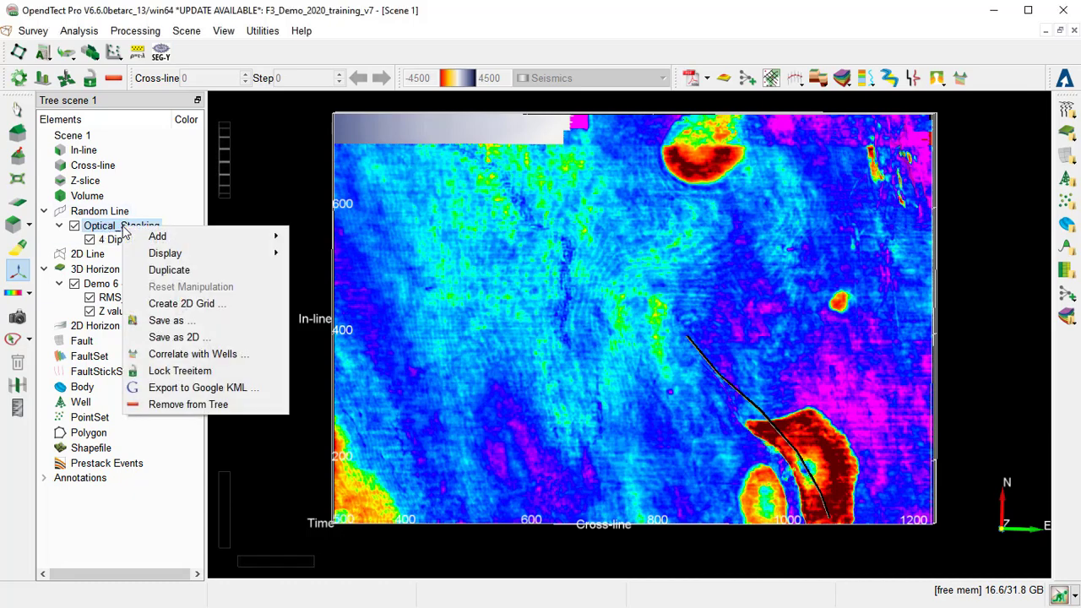
{"action": "mouse_move", "coordinate": [180, 241]}
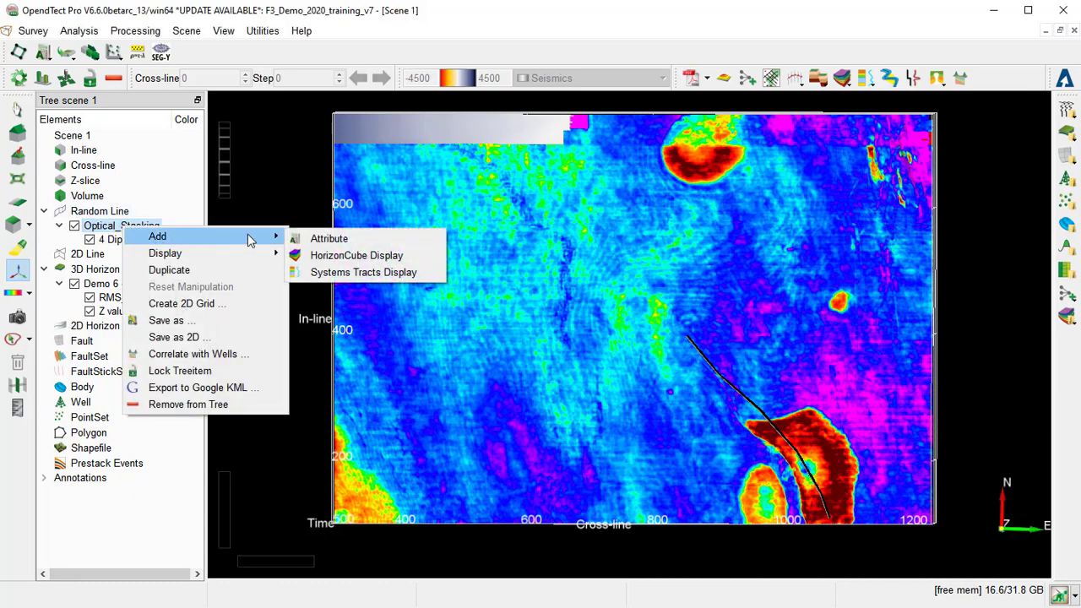
{"action": "left_click", "coordinate": [337, 241]}
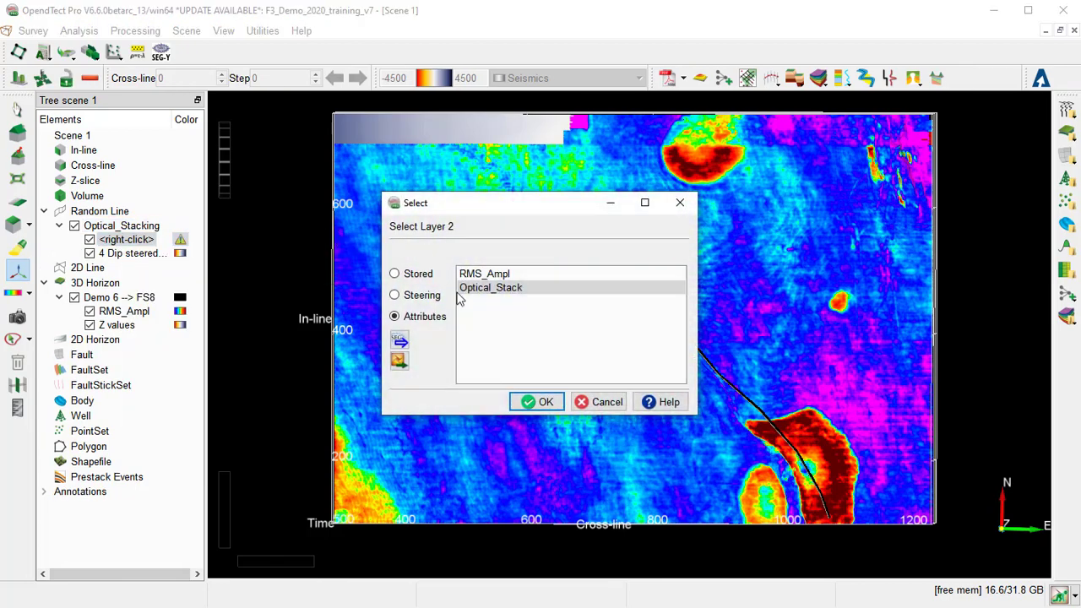
{"action": "left_click", "coordinate": [540, 402]}
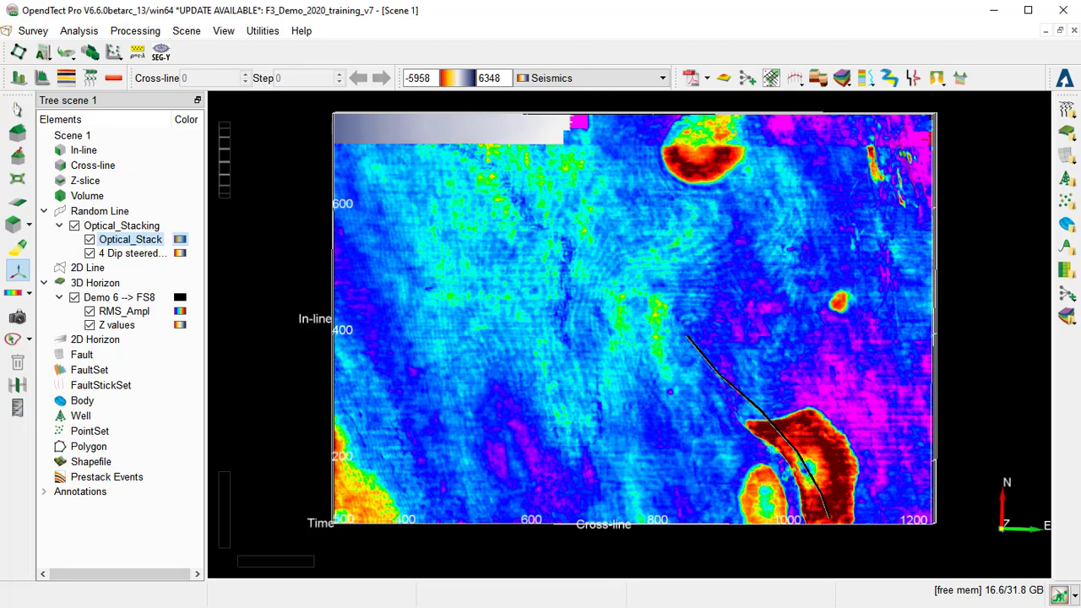
{"action": "left_click_drag", "start_coordinate": [622, 495], "coordinate": [730, 376]}
{"action": "left_click_drag", "start_coordinate": [337, 363], "coordinate": [328, 398]}
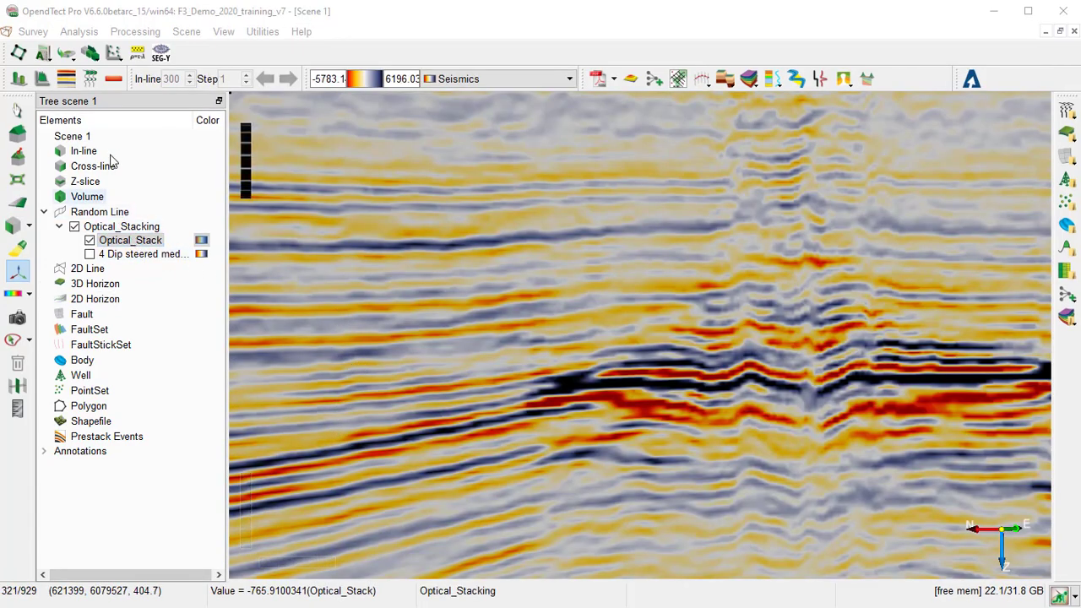
Step: Evaluate Optical_Stack's optical stack stepout from 15 over 5 steps, moving the dialogs off the seismic
{"action": "left_click", "coordinate": [44, 53]}
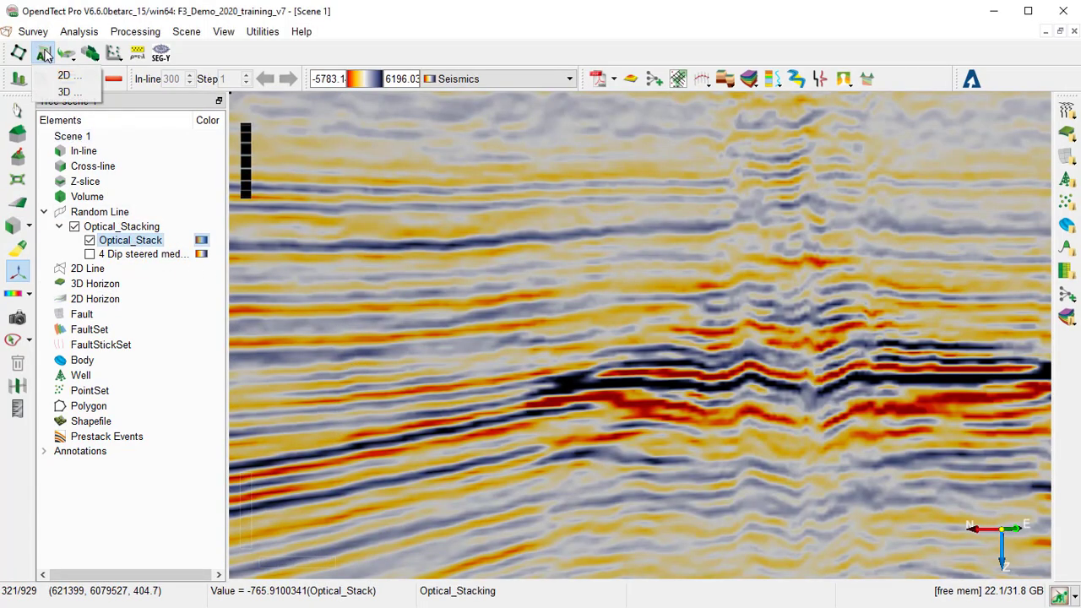
{"action": "left_click", "coordinate": [61, 92]}
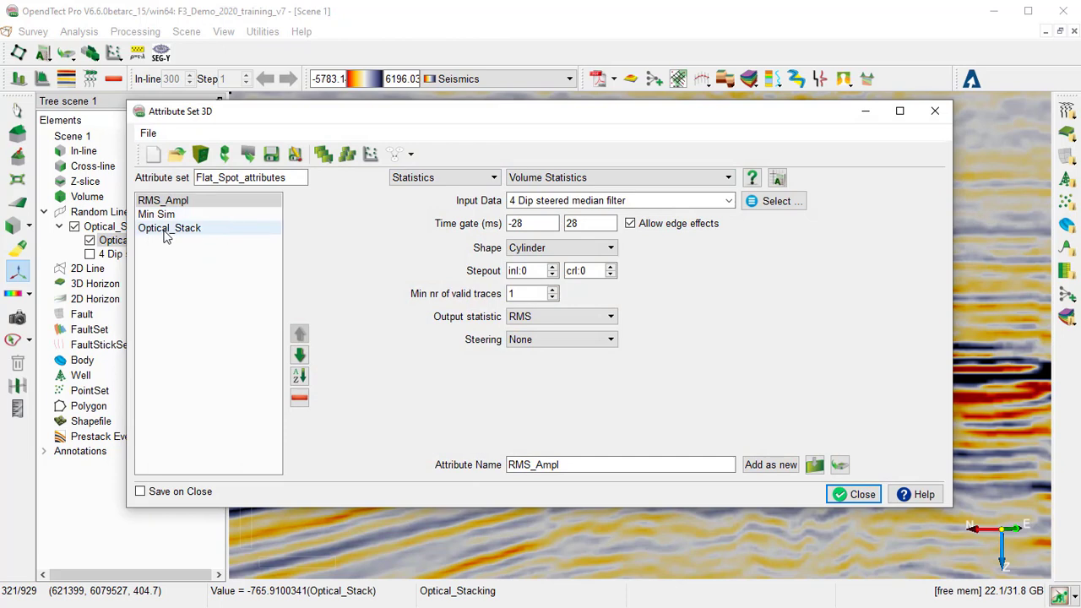
{"action": "left_click", "coordinate": [166, 233]}
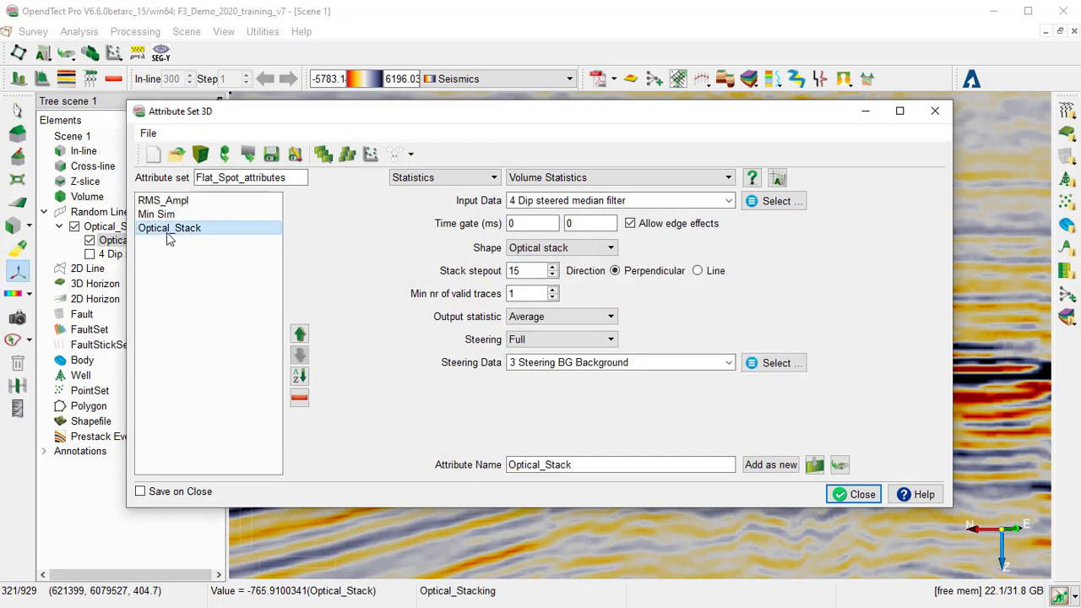
{"action": "left_click", "coordinate": [323, 156]}
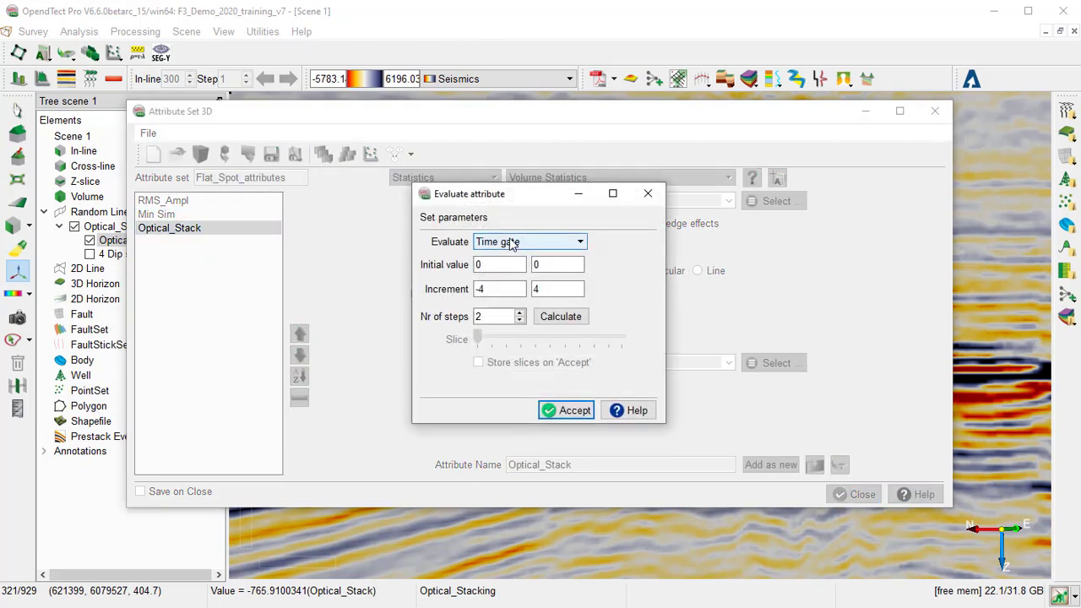
{"action": "left_click", "coordinate": [511, 242]}
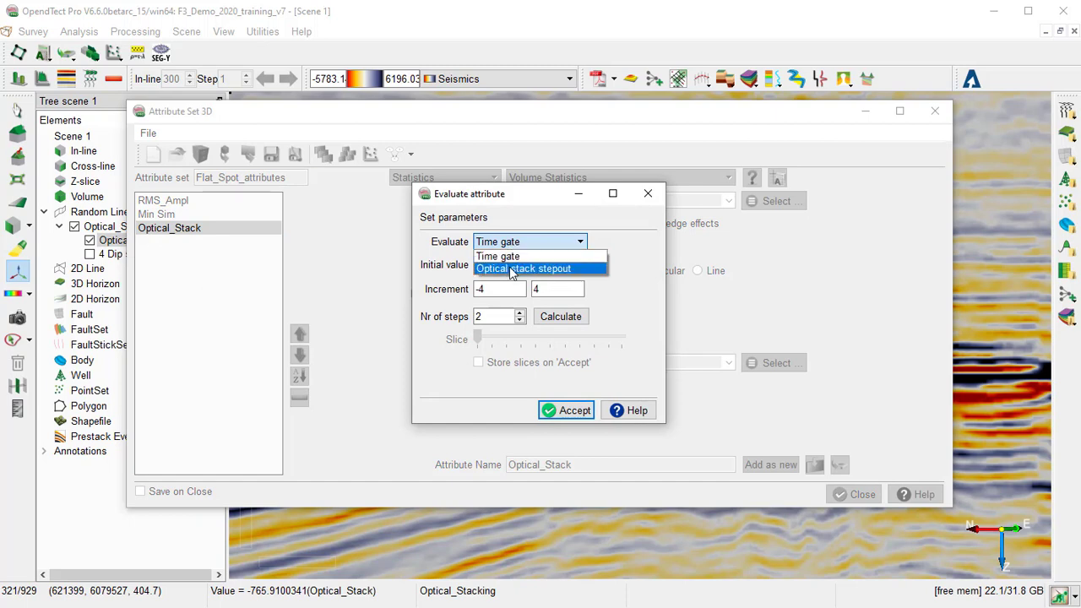
{"action": "left_click", "coordinate": [511, 270]}
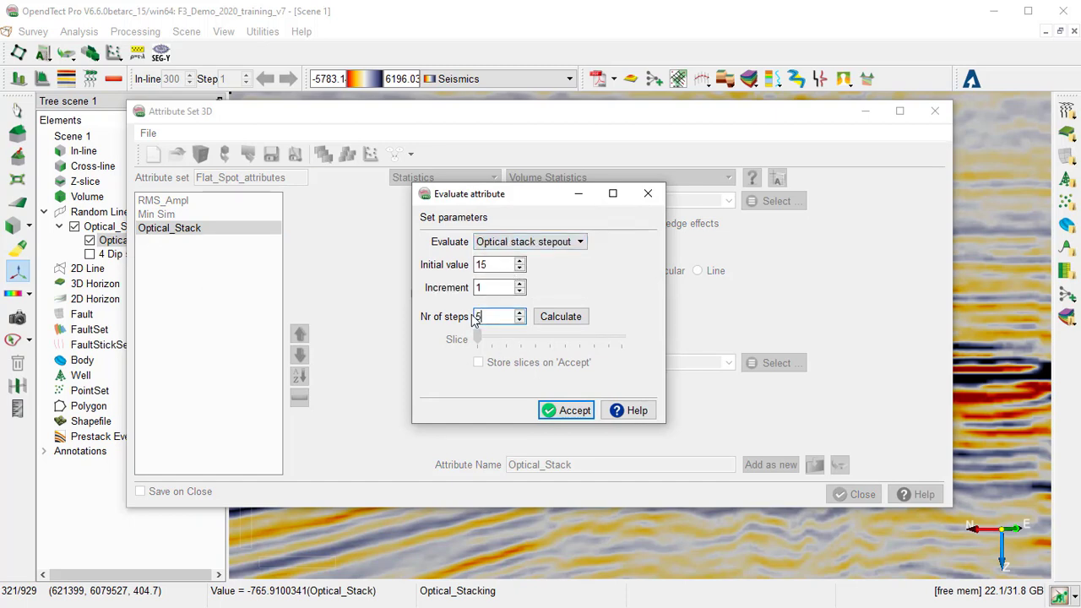
{"action": "type", "text": "5"}
{"action": "left_click_drag", "start_coordinate": [539, 202], "coordinate": [148, 277]}
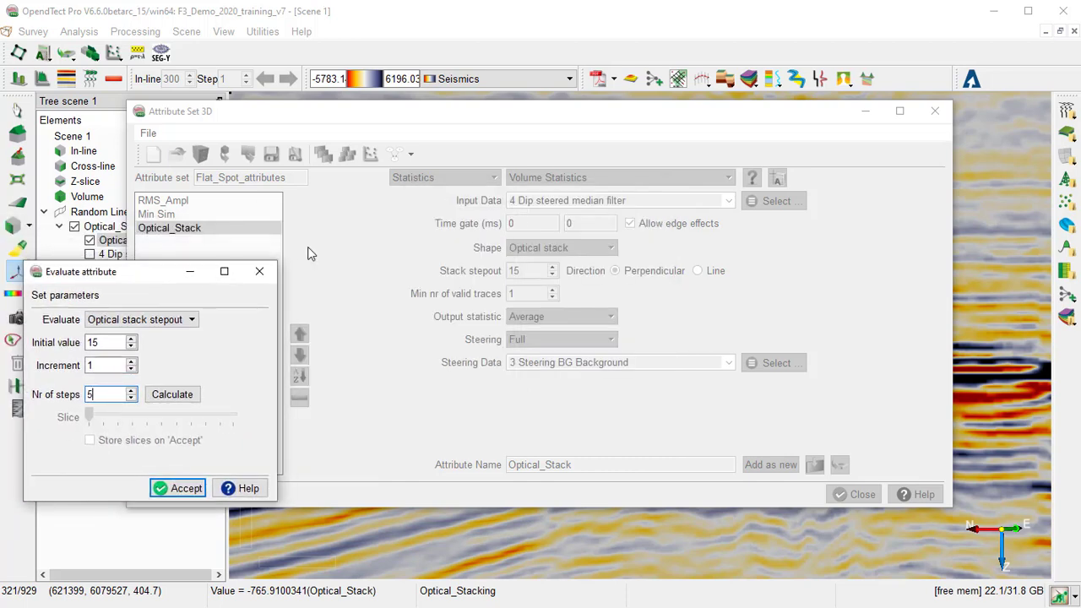
{"action": "left_click_drag", "start_coordinate": [683, 118], "coordinate": [13, 151]}
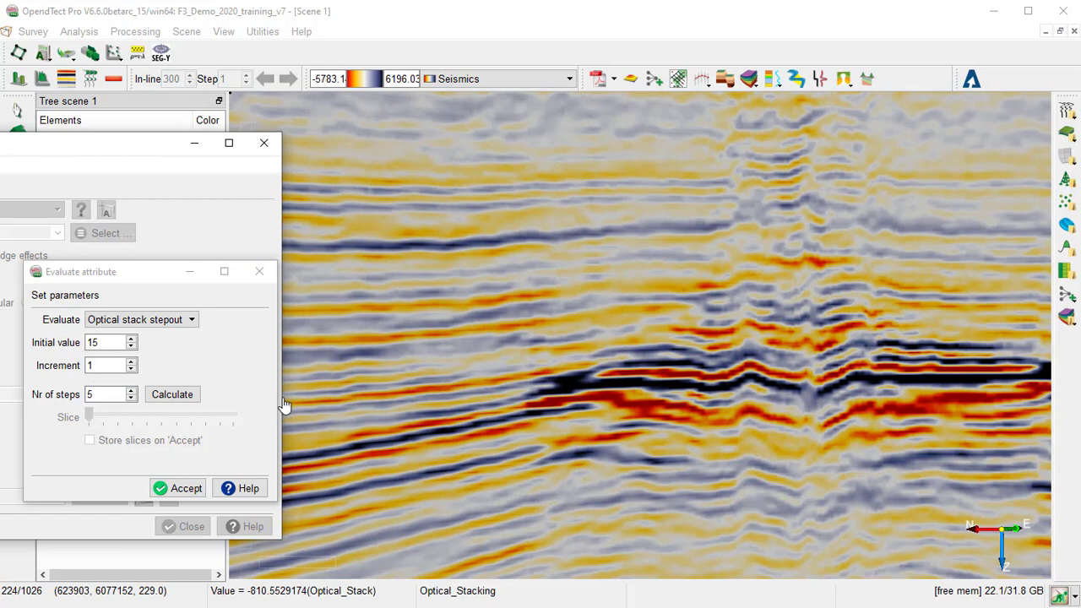
Step: Calculate the five stepout versions, preview stepouts 16 and 17, and accept stepout 17
{"action": "left_click", "coordinate": [172, 394]}
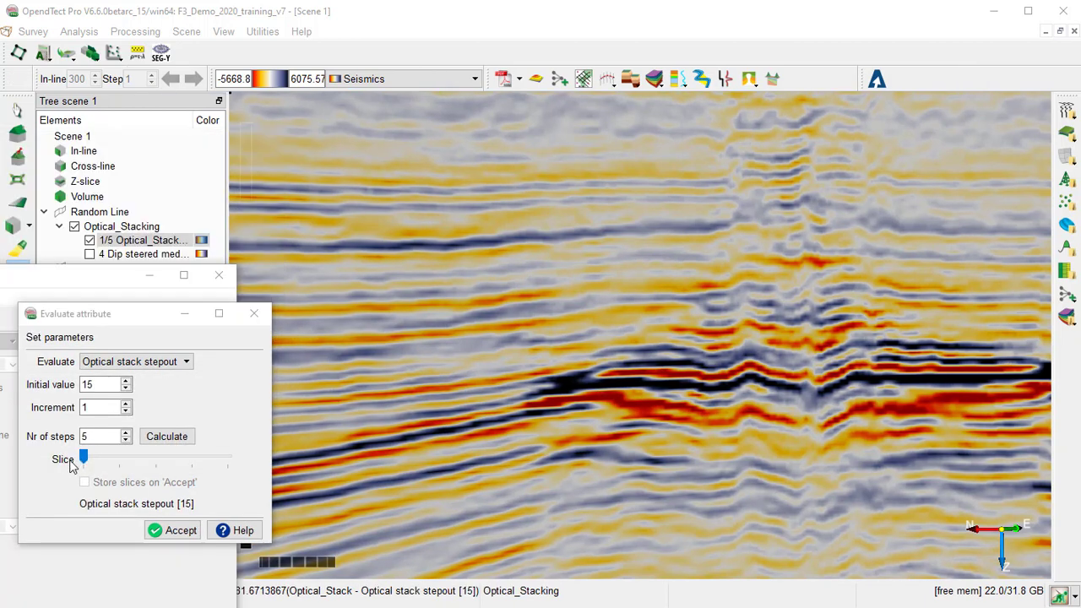
{"action": "left_click_drag", "start_coordinate": [84, 456], "coordinate": [119, 458]}
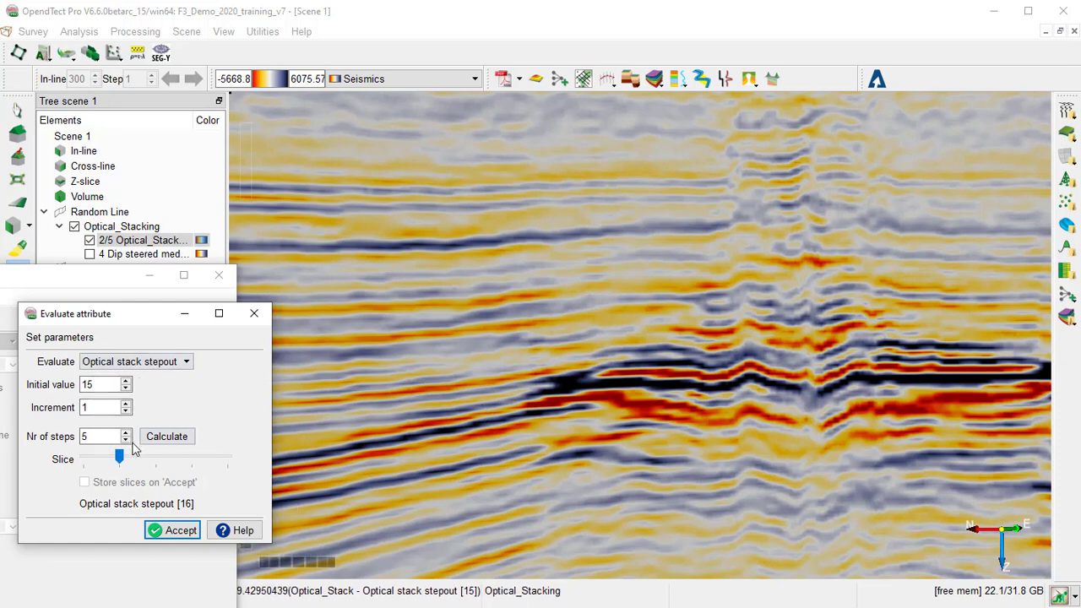
{"action": "left_click_drag", "start_coordinate": [122, 458], "coordinate": [157, 460]}
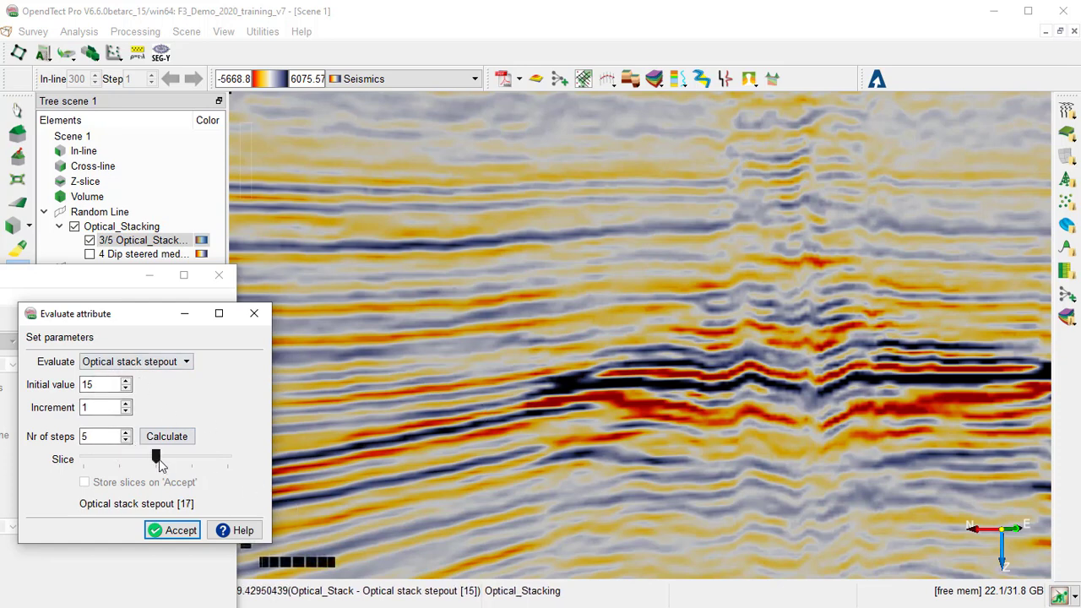
{"action": "left_click", "coordinate": [179, 530]}
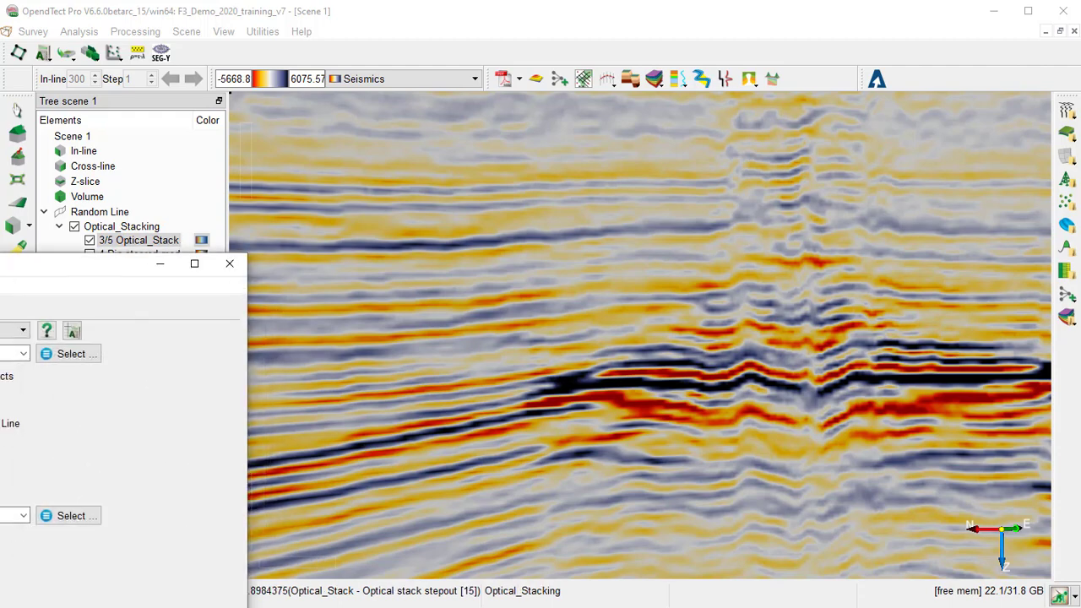
Step: Turn on the 4 Dip steered median filter layer and toggle 3/5 Optical_Stack off and on to compare
{"action": "key", "text": "Return"}
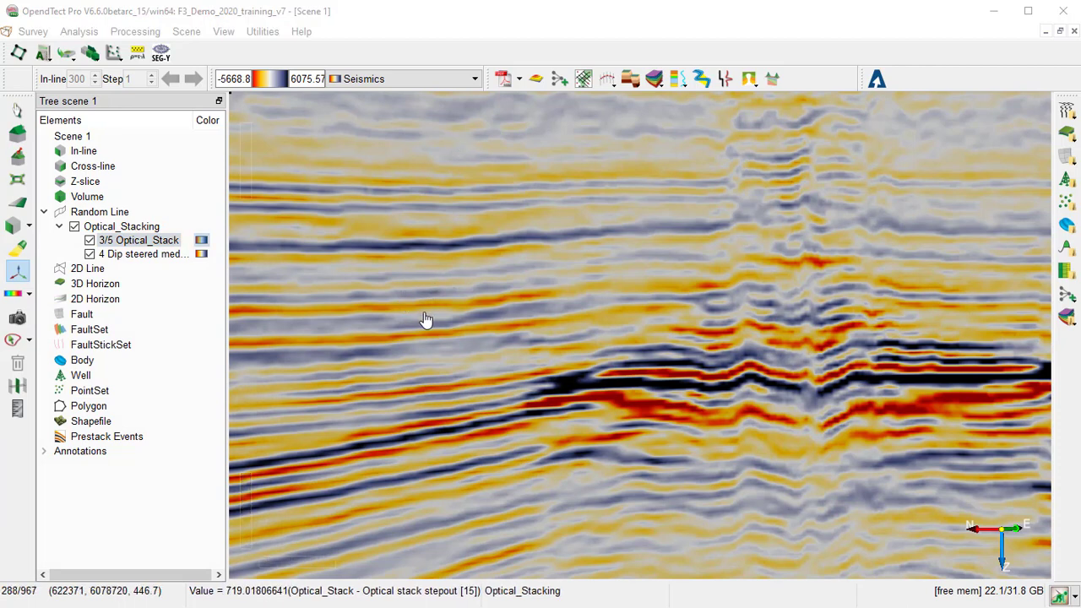
{"action": "left_click", "coordinate": [101, 243]}
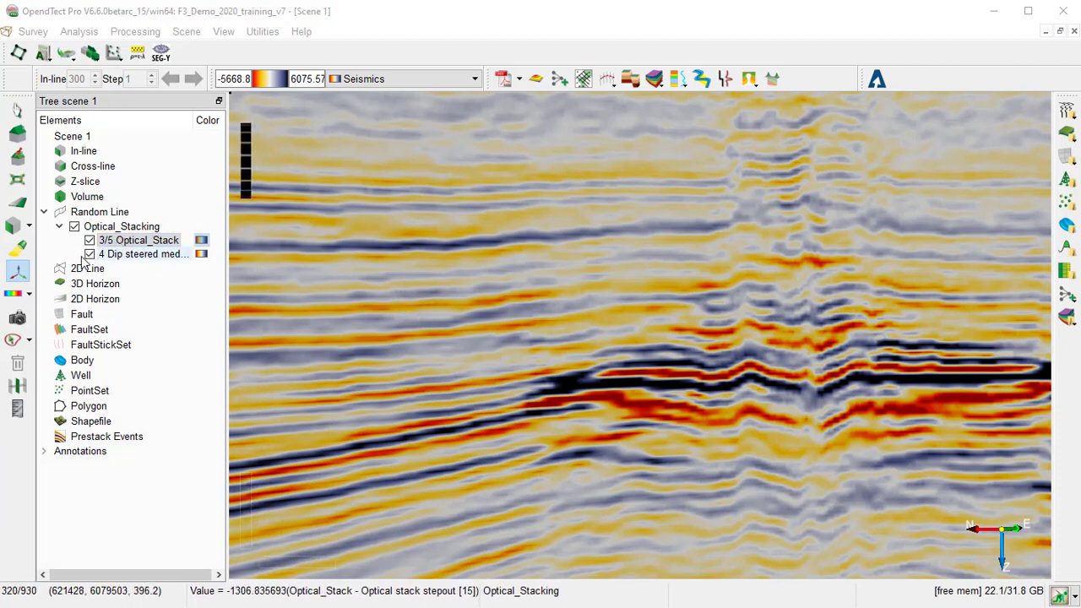
{"action": "left_click", "coordinate": [89, 254]}
{"action": "left_click", "coordinate": [90, 241]}
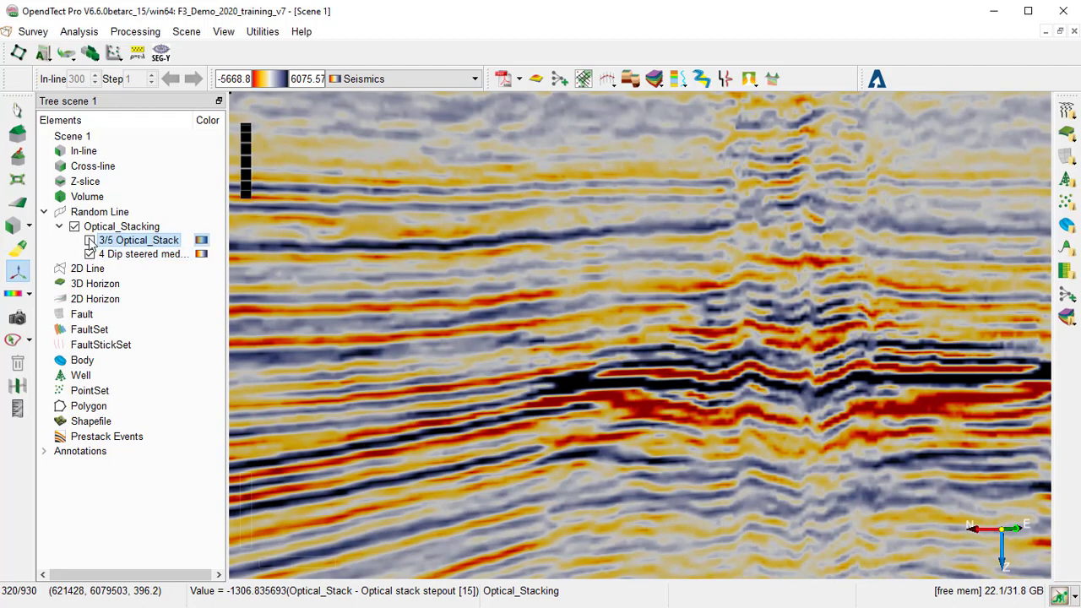
{"action": "left_click", "coordinate": [90, 240]}
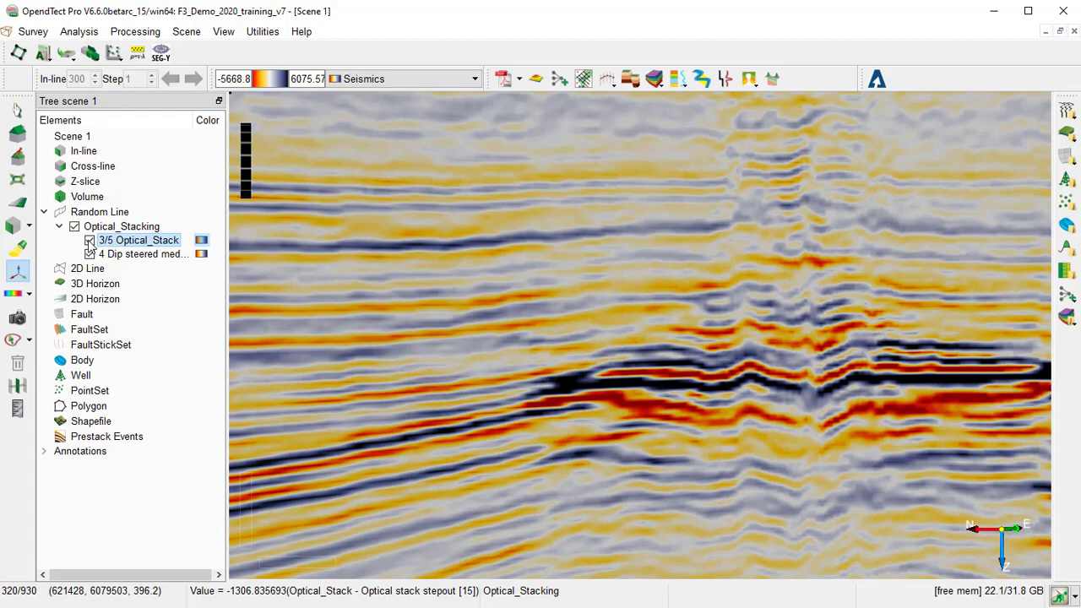
{"action": "left_click", "coordinate": [89, 241]}
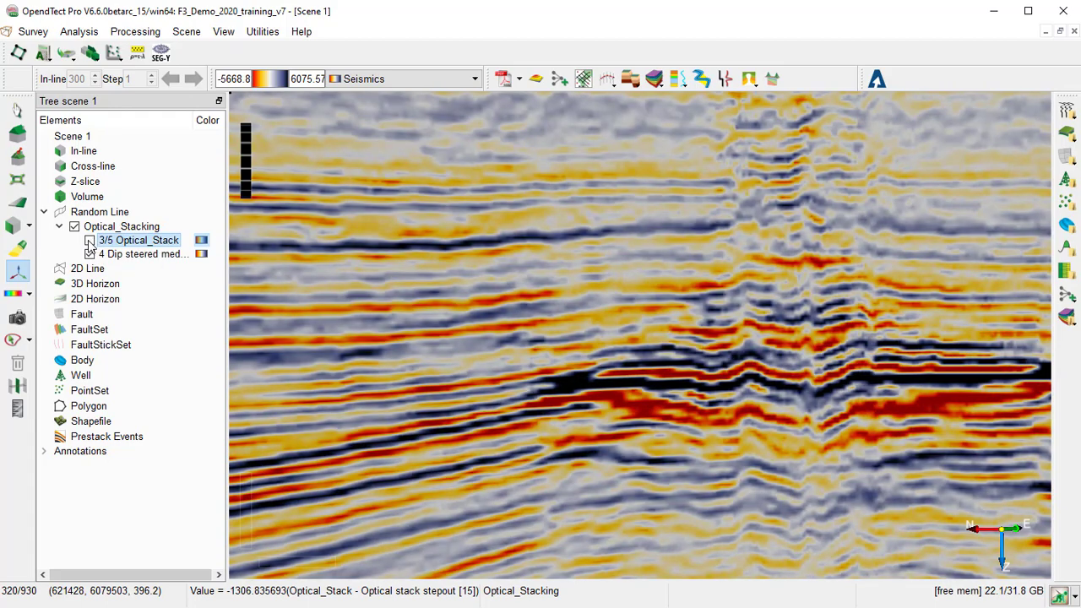
{"action": "left_click", "coordinate": [89, 241]}
{"action": "left_click", "coordinate": [89, 240]}
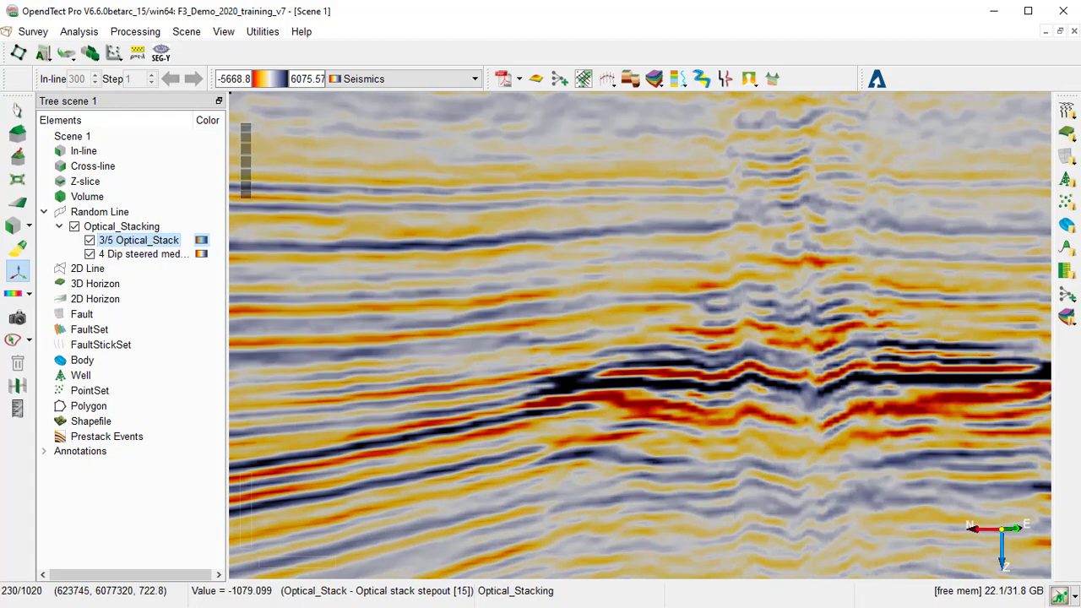